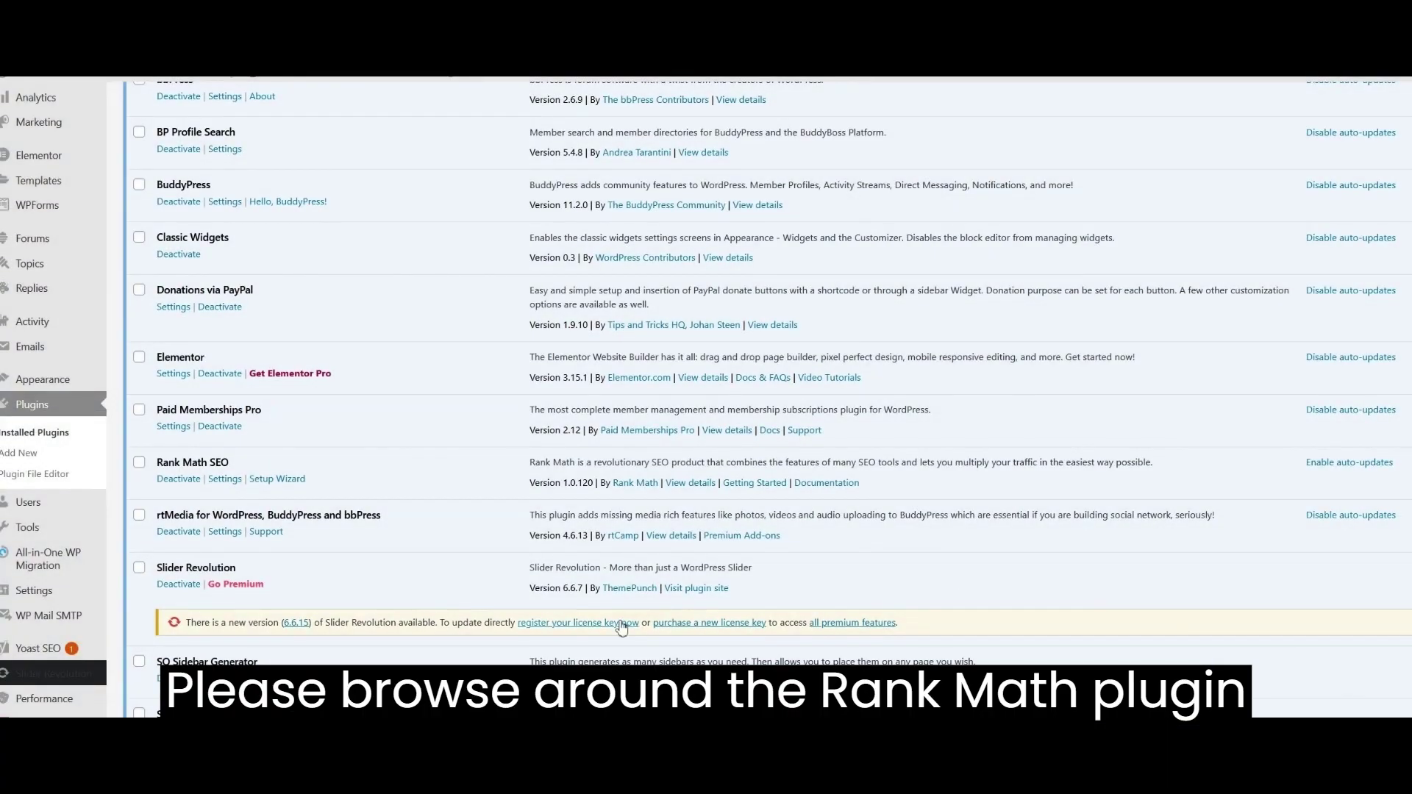
# - Open the installed plugins list, read the Rank Math SEO plugin details, highlight its AI tagline, and close the details
pyautogui.click(53, 434)
pyautogui.scroll(-5, 279, 533)
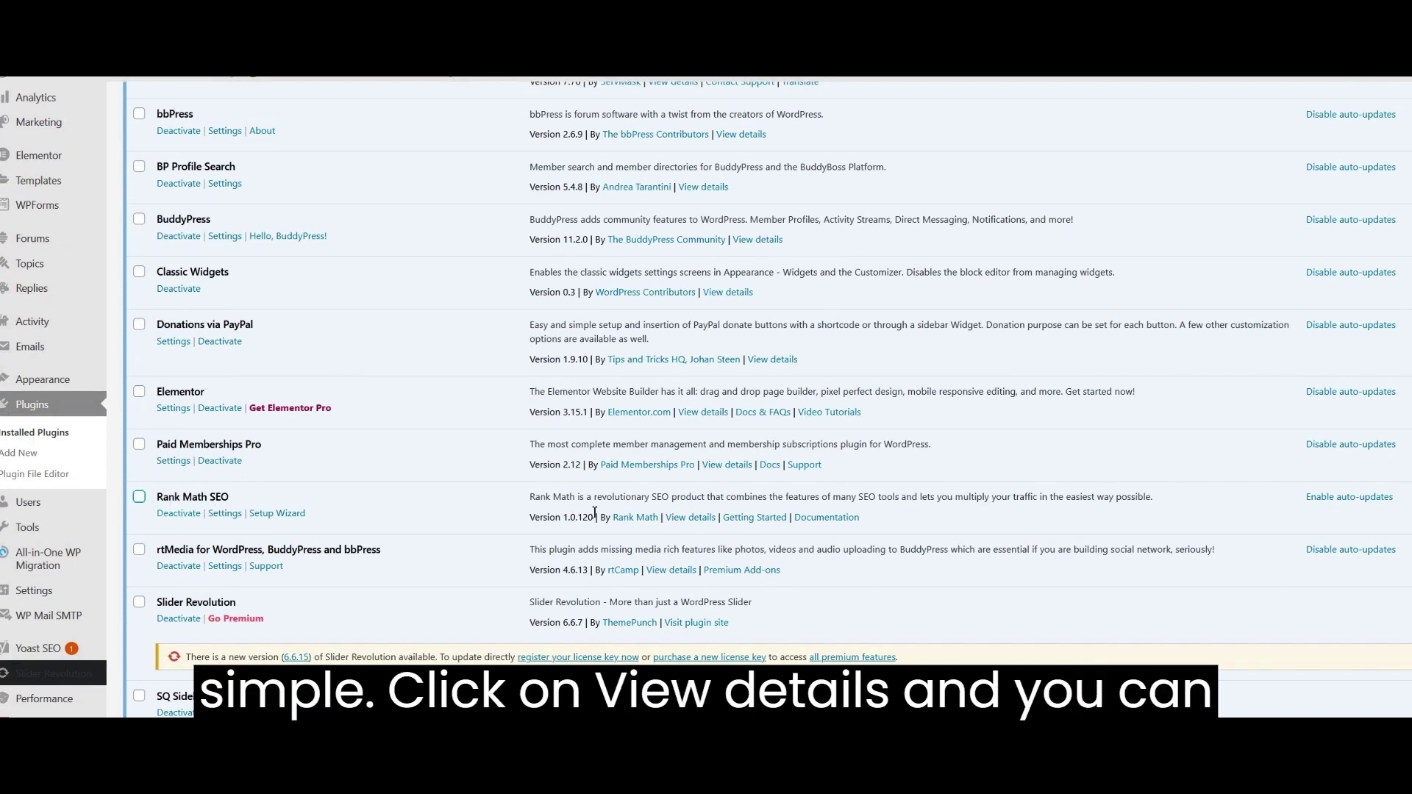
pyautogui.click(688, 518)
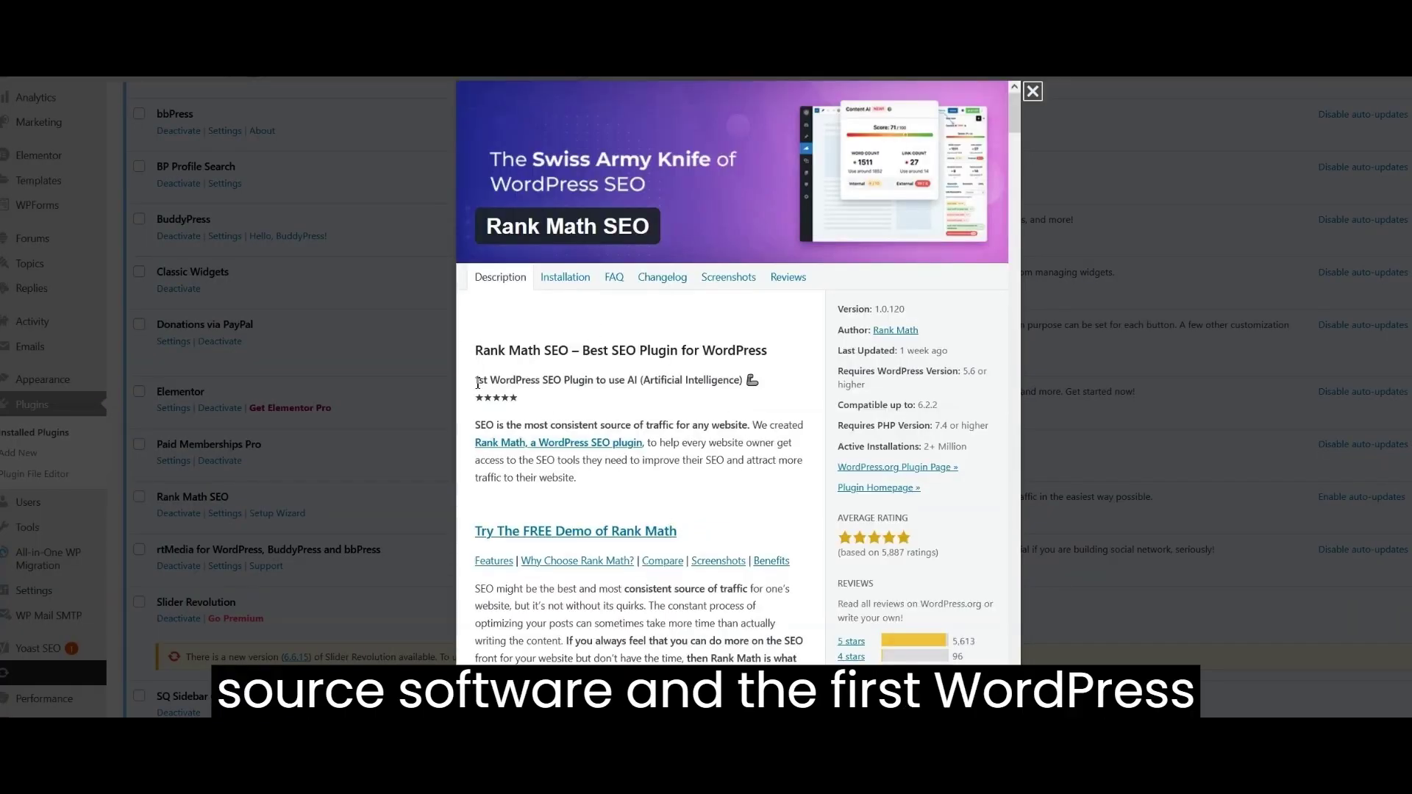
pyautogui.moveTo(476, 383); pyautogui.dragTo(740, 395)
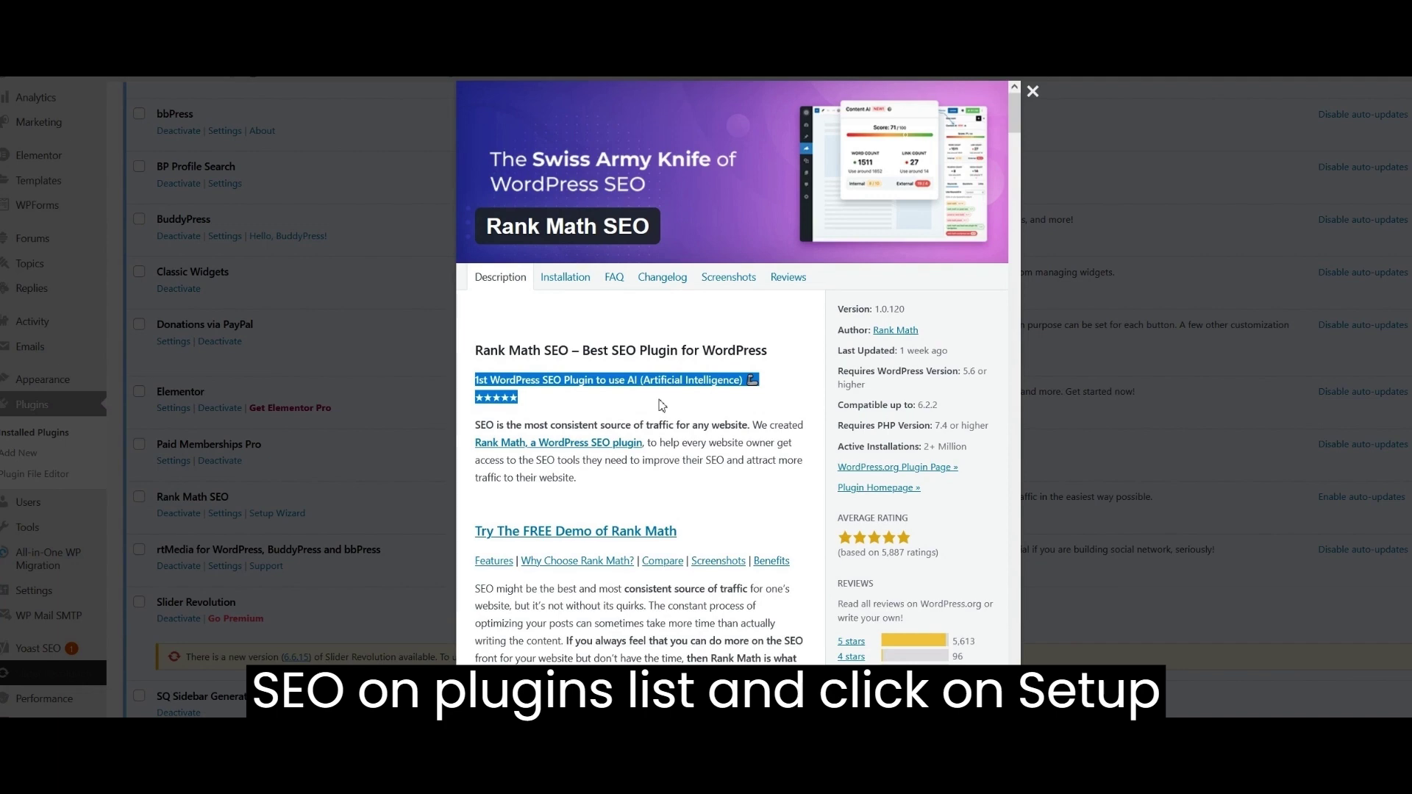
pyautogui.click(1033, 90)
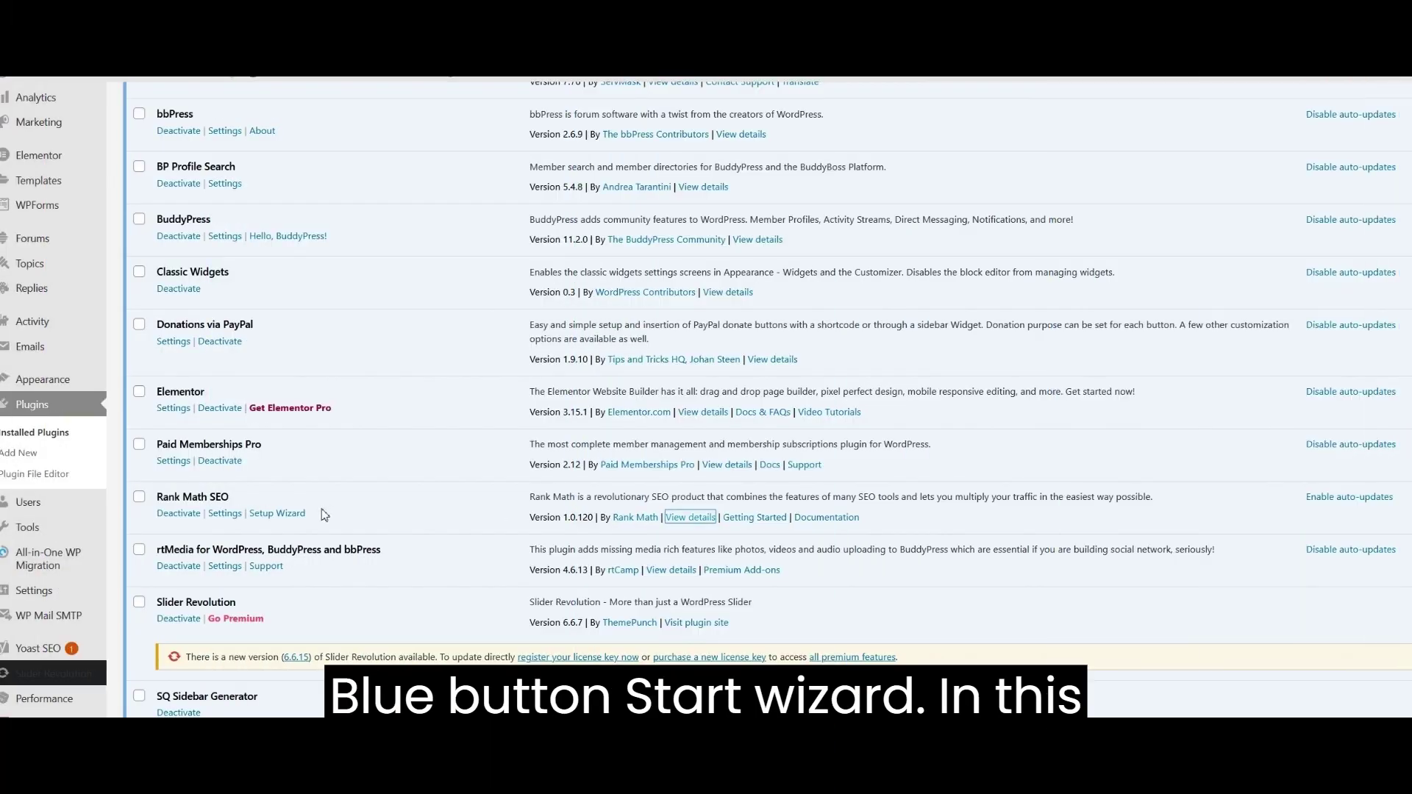
# - Launch the Rank Math SEO setup wizard and start it in Easy mode
pyautogui.click(291, 517)
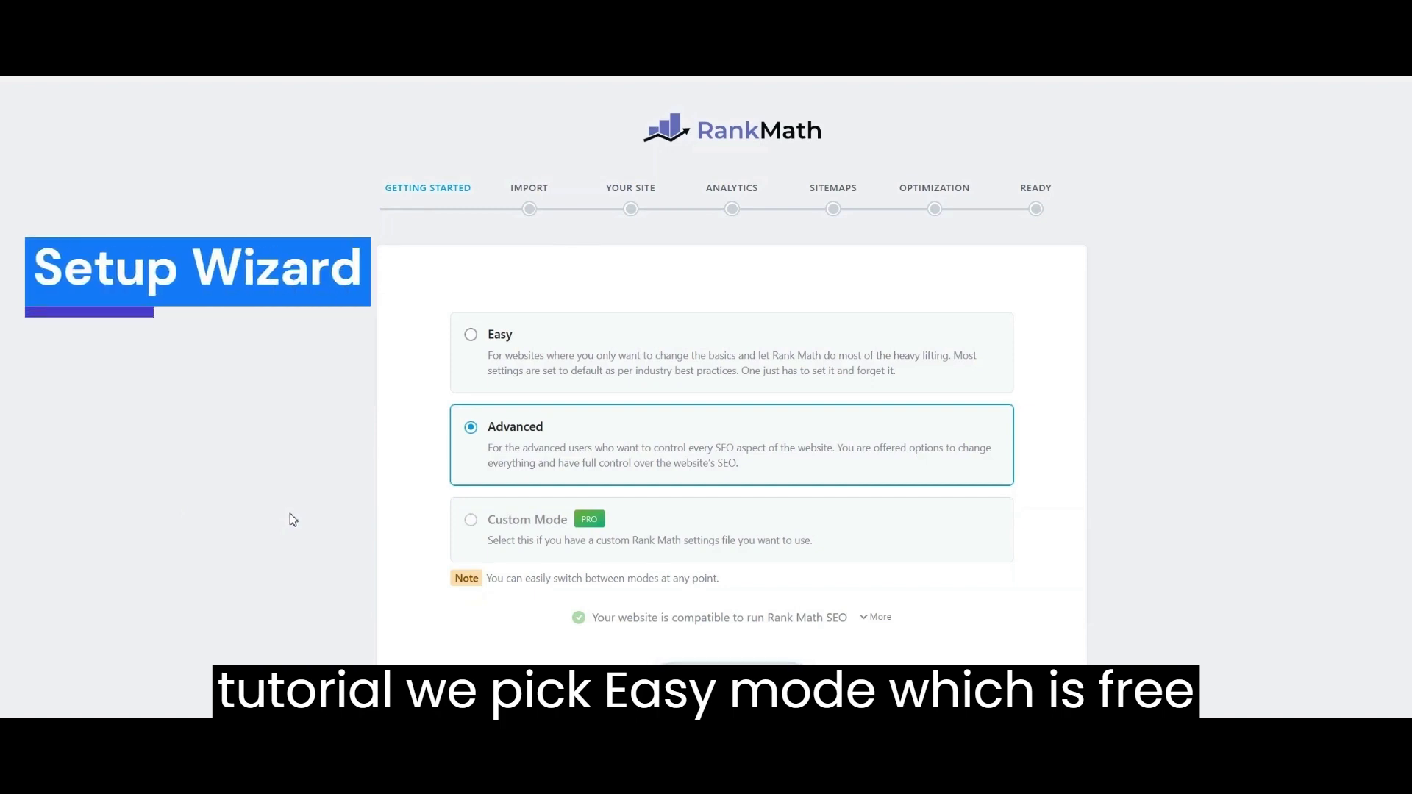
pyautogui.scroll(-1, 293, 514)
pyautogui.click(472, 259)
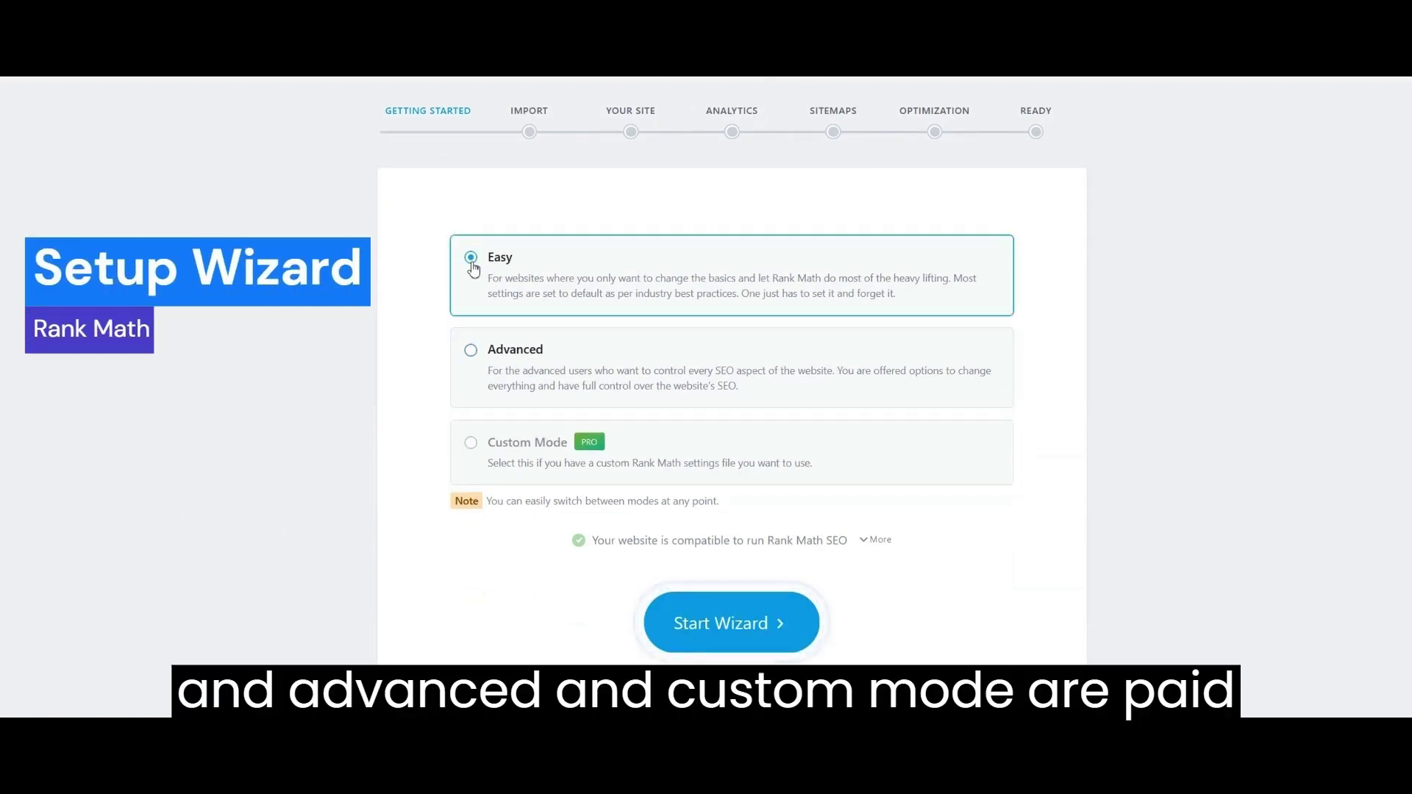
pyautogui.click(745, 641)
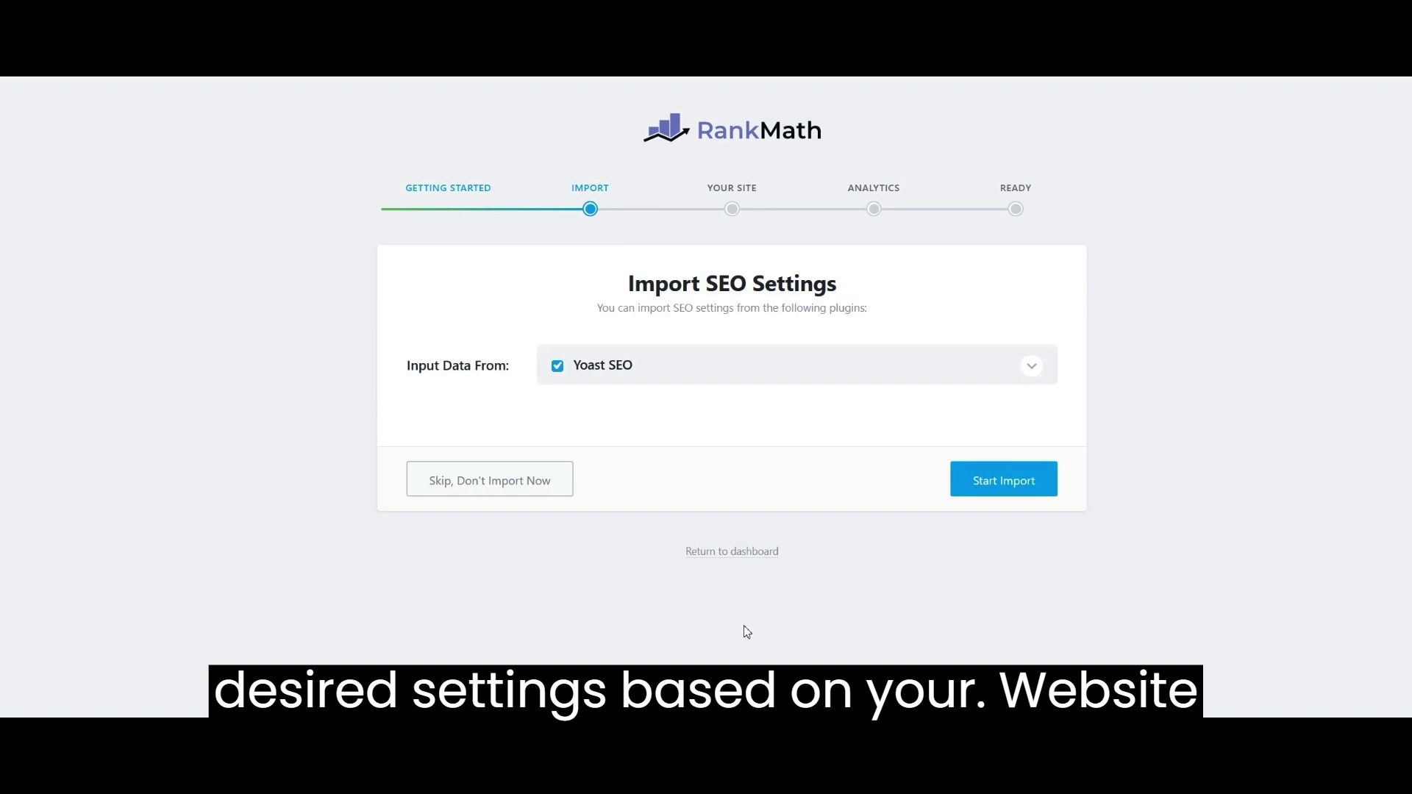
# - Check the Yoast SEO import options, skip the import, and review the website details in the Your Site stage
pyautogui.click(1033, 367)
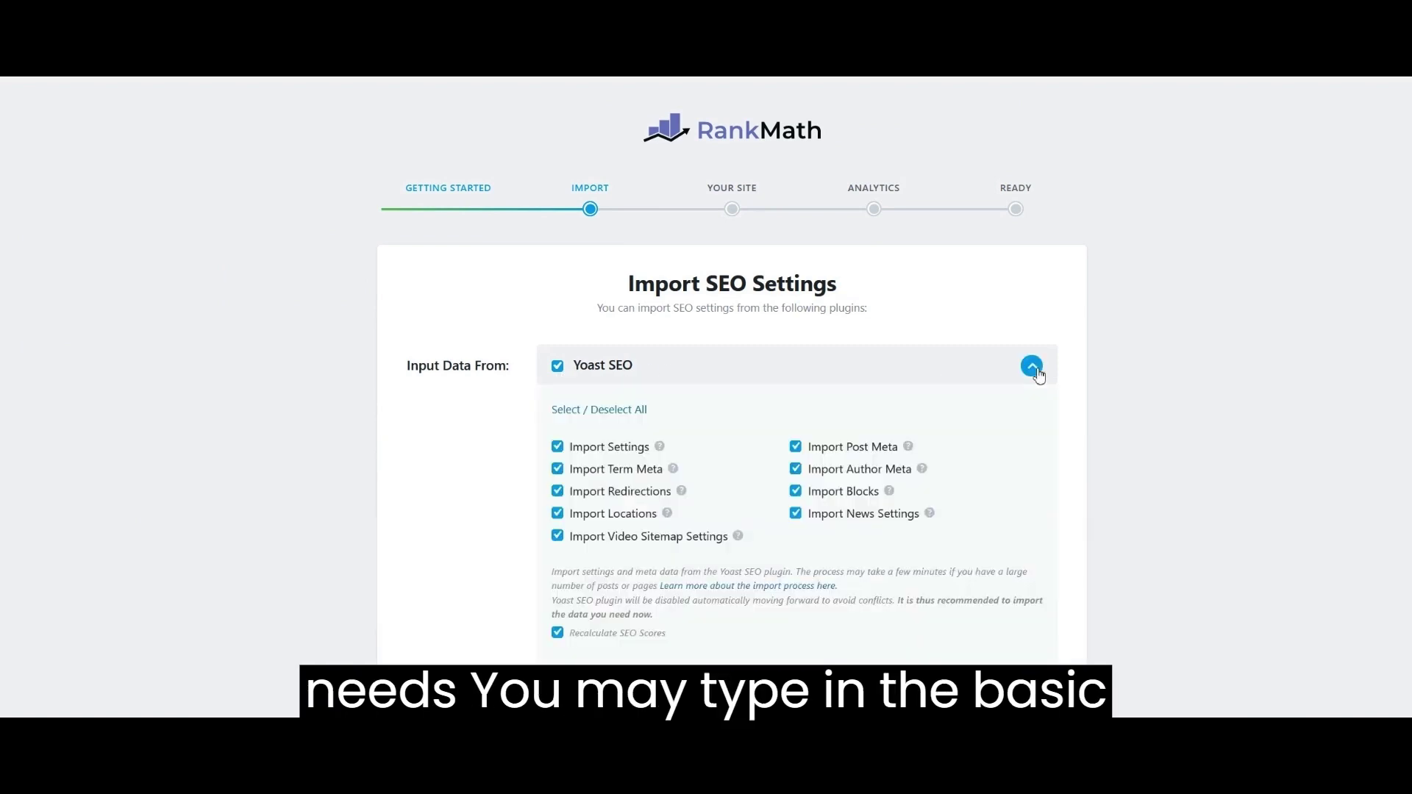
pyautogui.click(1034, 368)
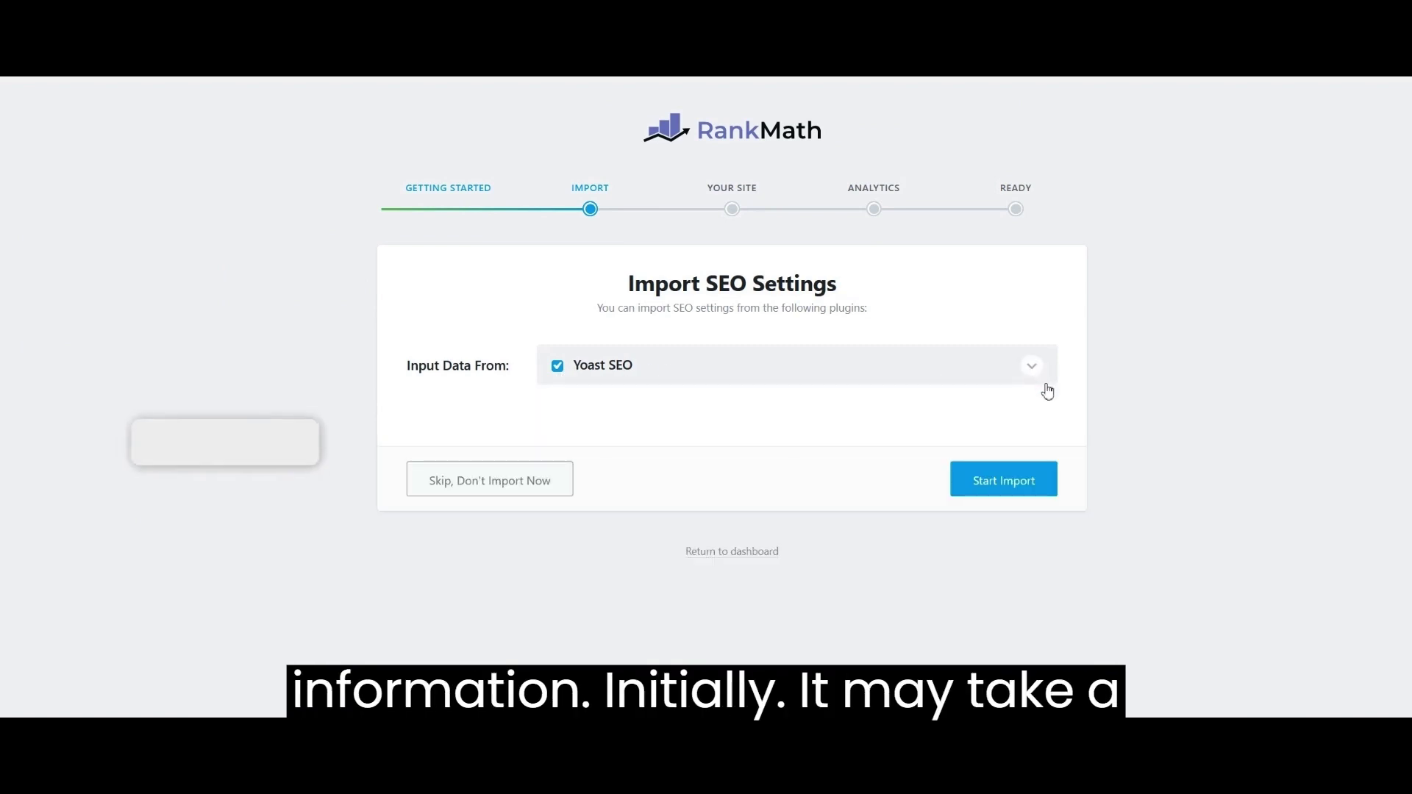
pyautogui.click(528, 482)
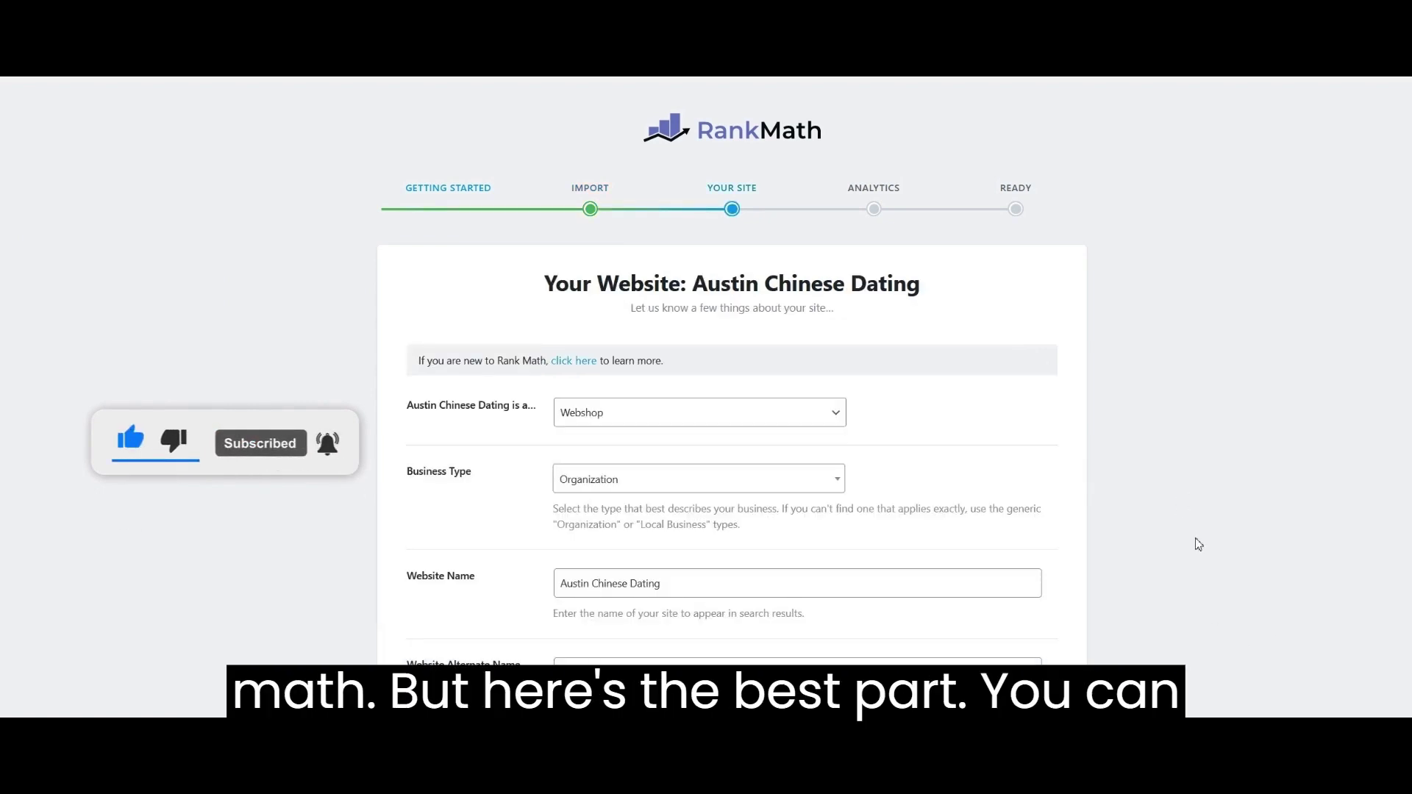
pyautogui.scroll(-4, 1198, 542)
pyautogui.scroll(-2, 1180, 538)
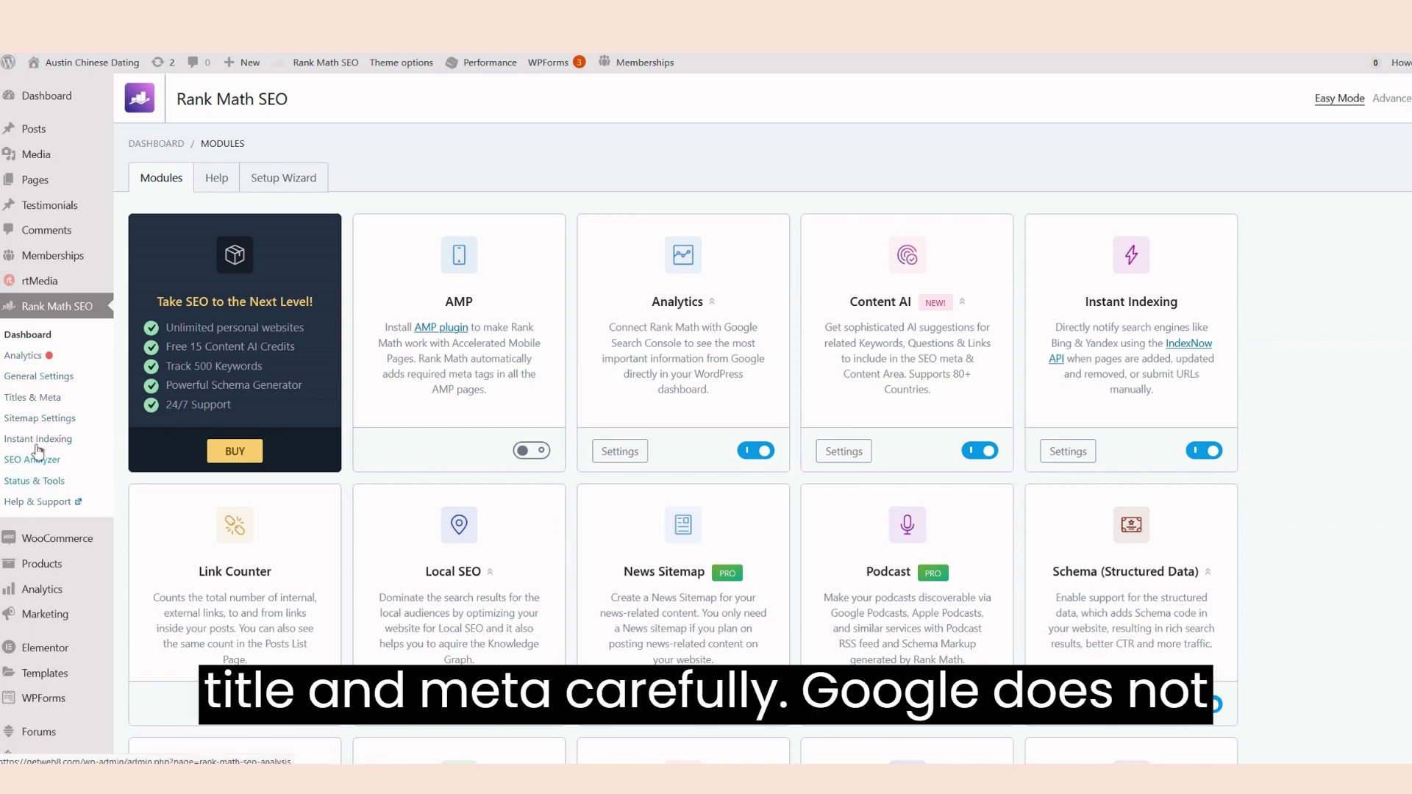
# - Open Rank Math's Titles & Meta settings and look through the Global Meta options
pyautogui.click(37, 403)
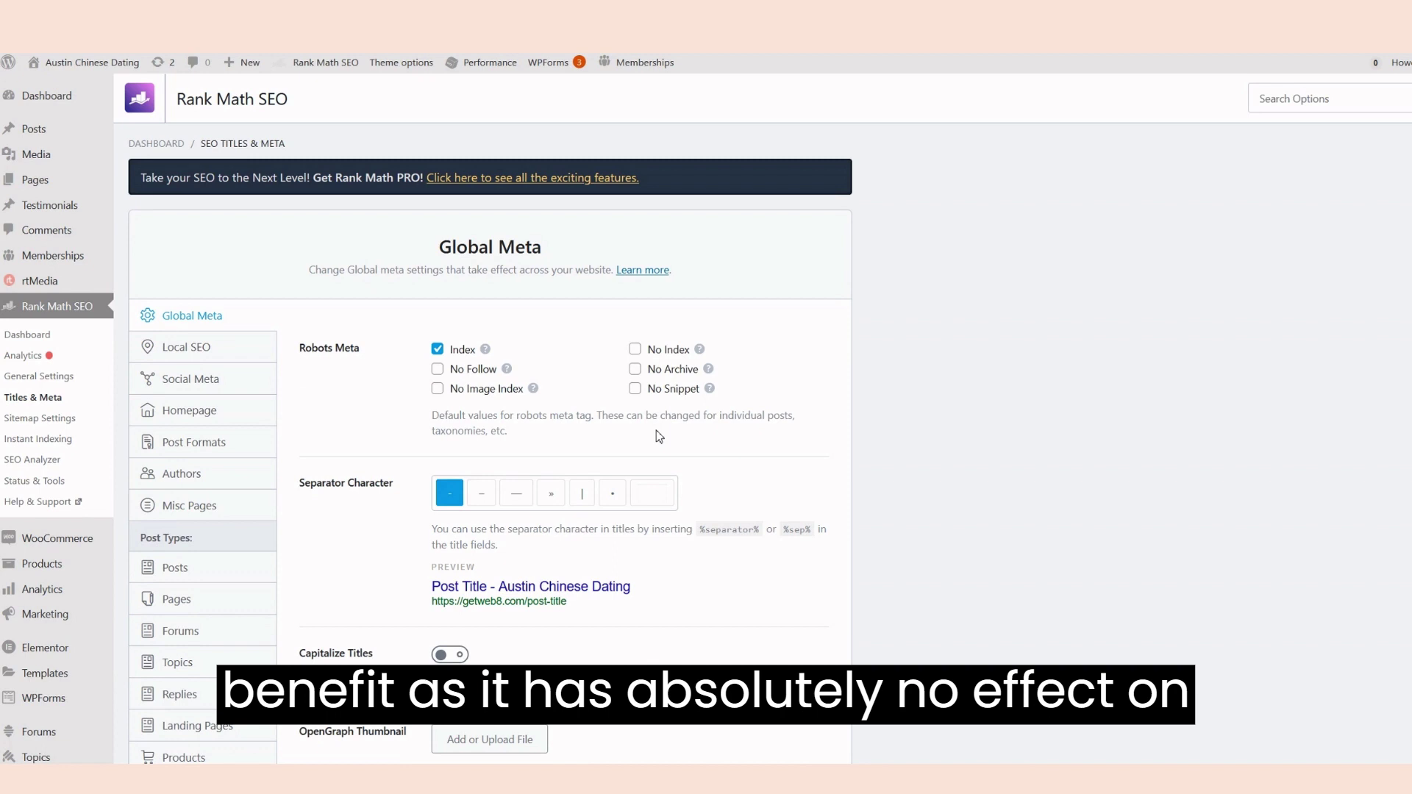
pyautogui.scroll(-3, 659, 437)
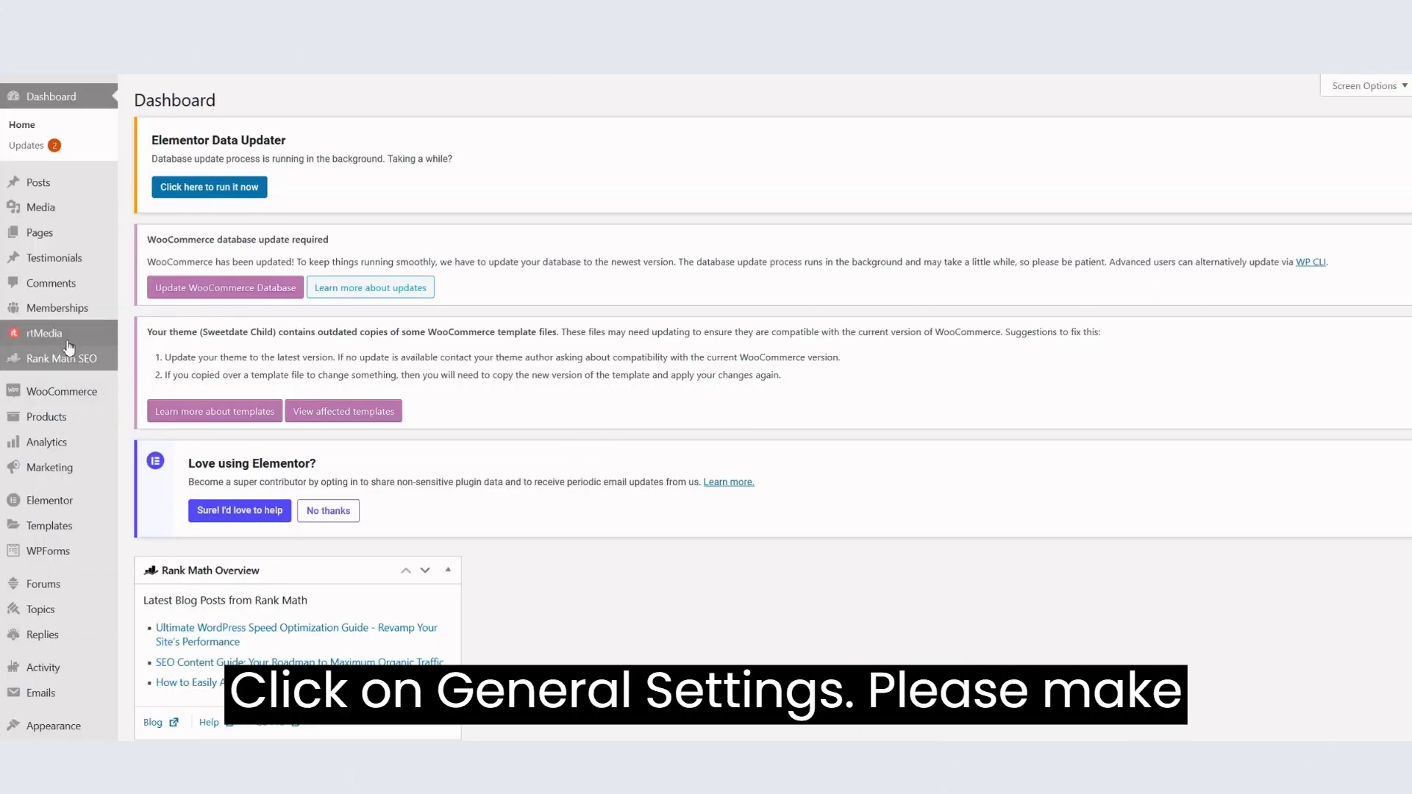
# - Open Rank Math's General Settings and browse the Default Country choices for Content AI
pyautogui.moveTo(77, 365)
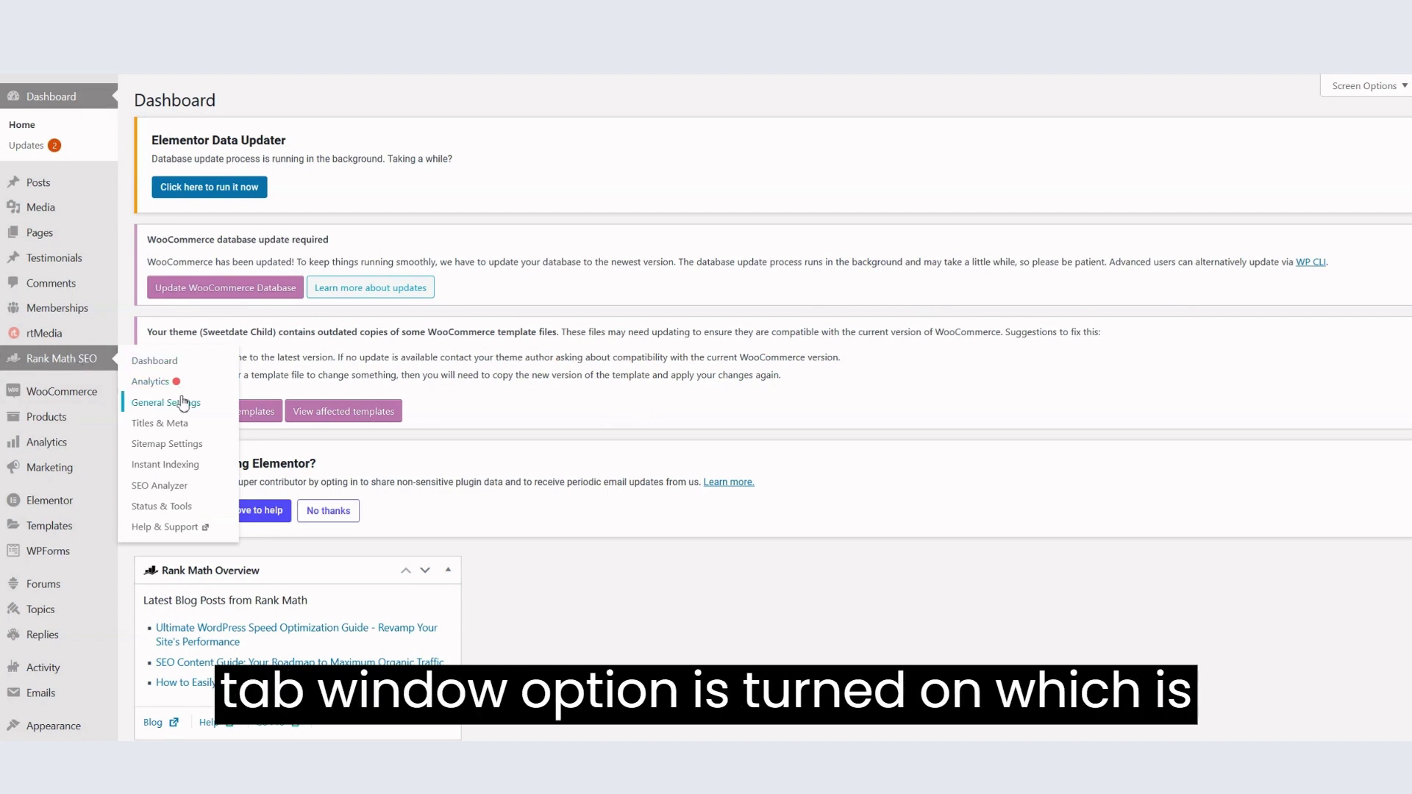
pyautogui.click(183, 404)
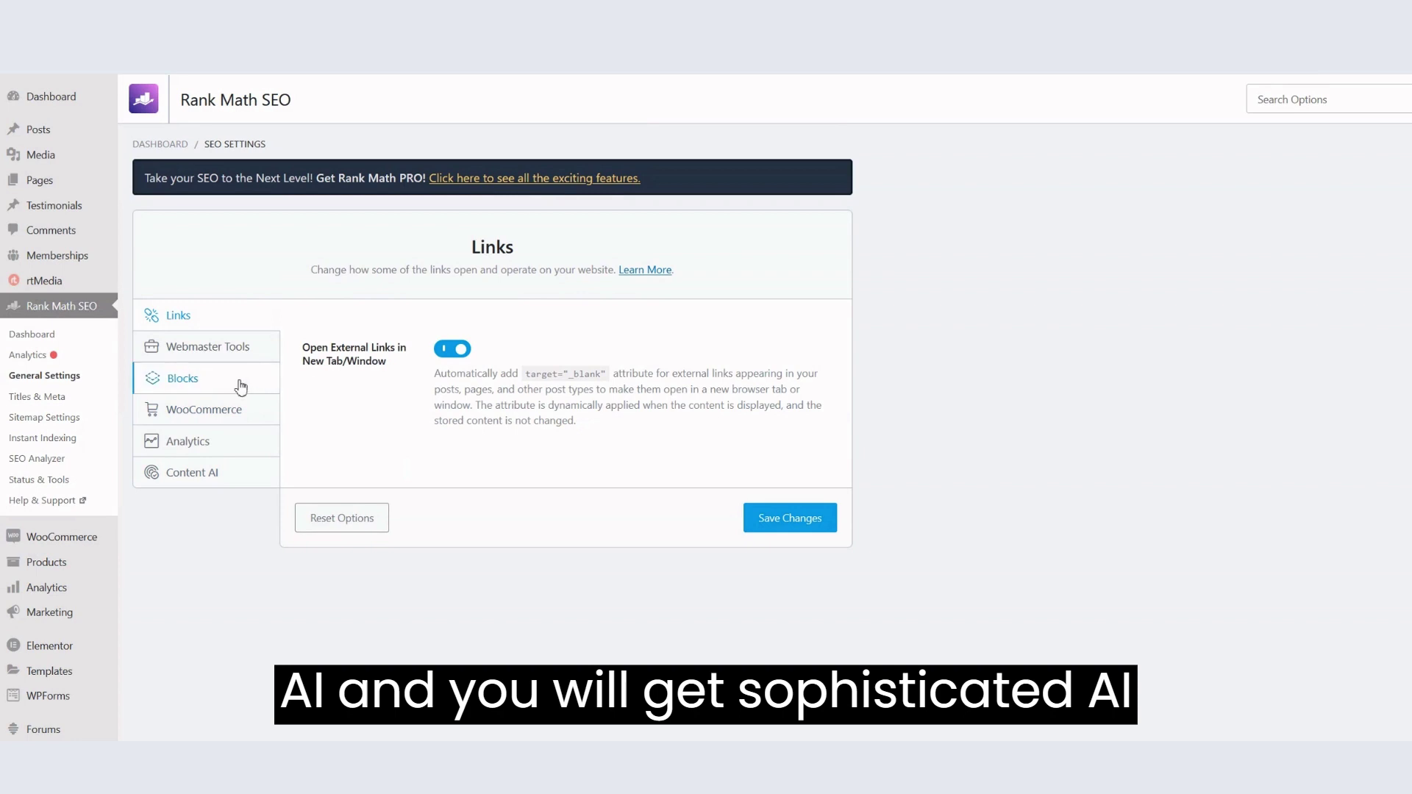
pyautogui.click(212, 475)
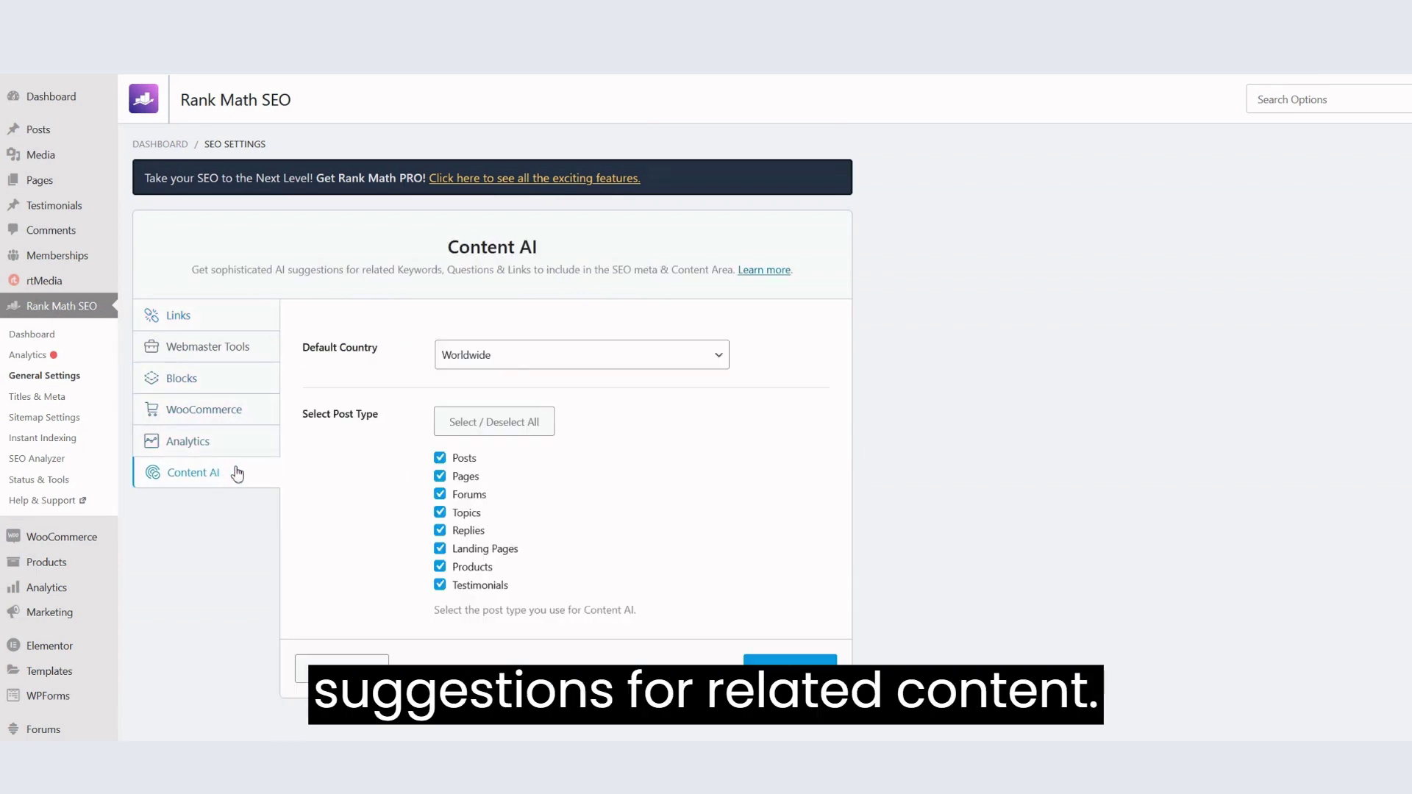
pyautogui.click(512, 357)
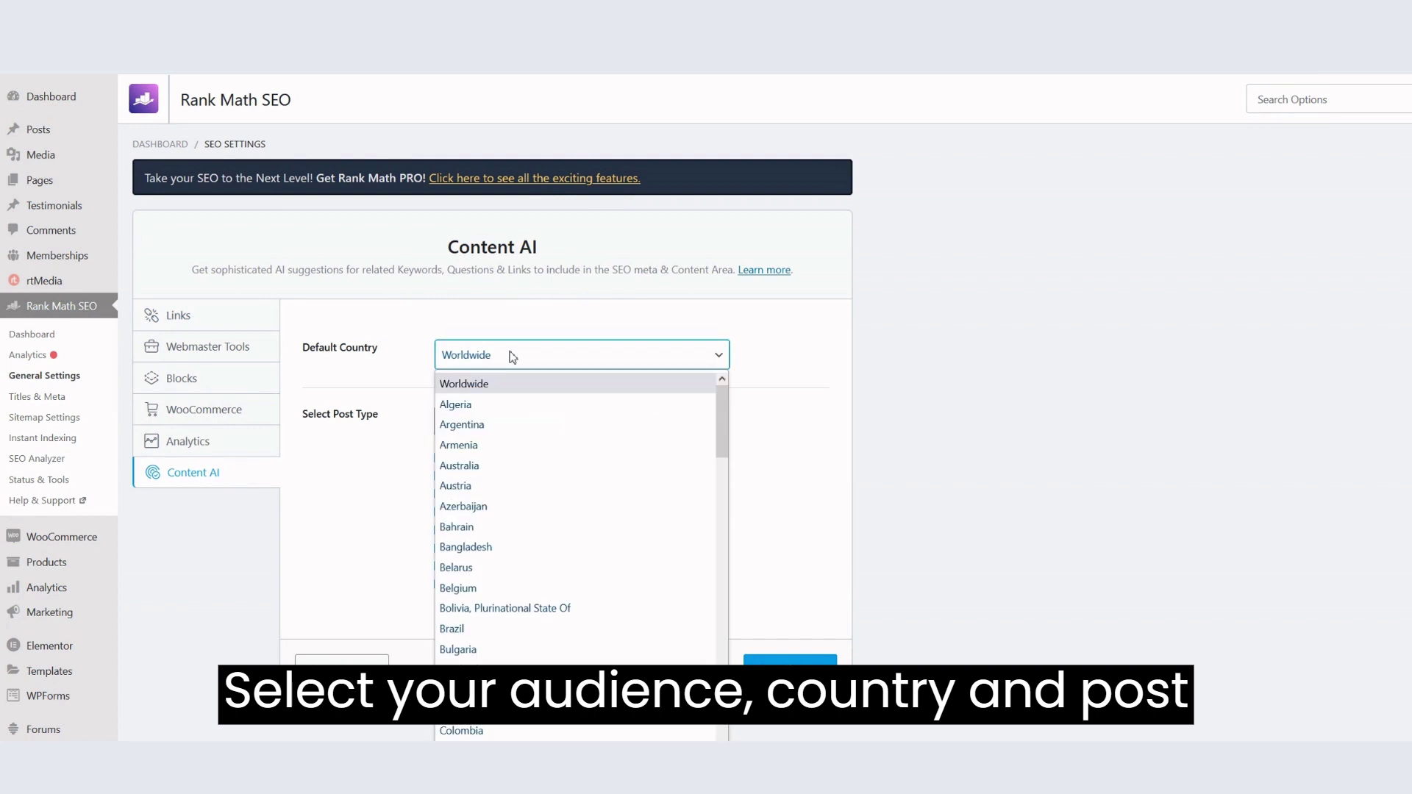
pyautogui.scroll(-5, 493, 631)
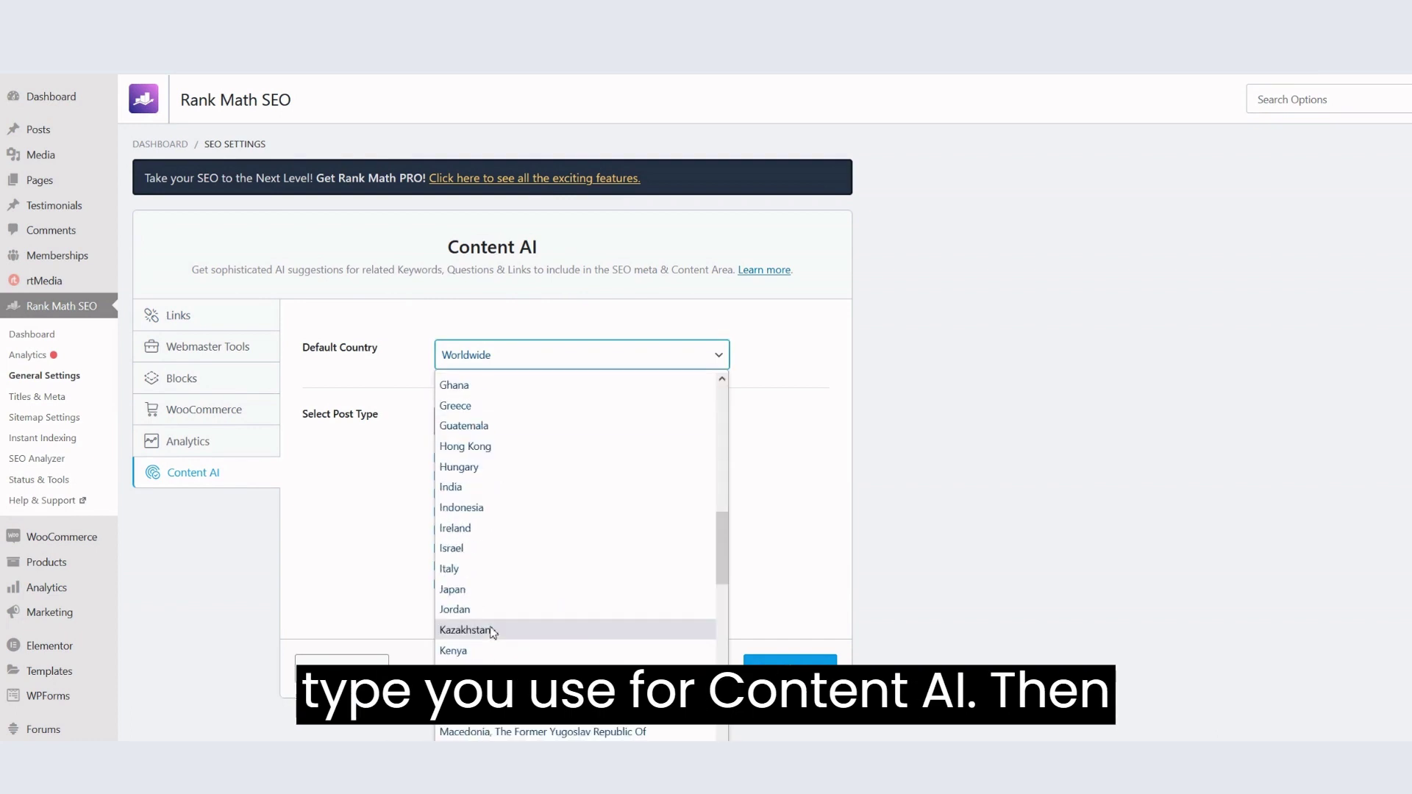
pyautogui.scroll(5, 493, 630)
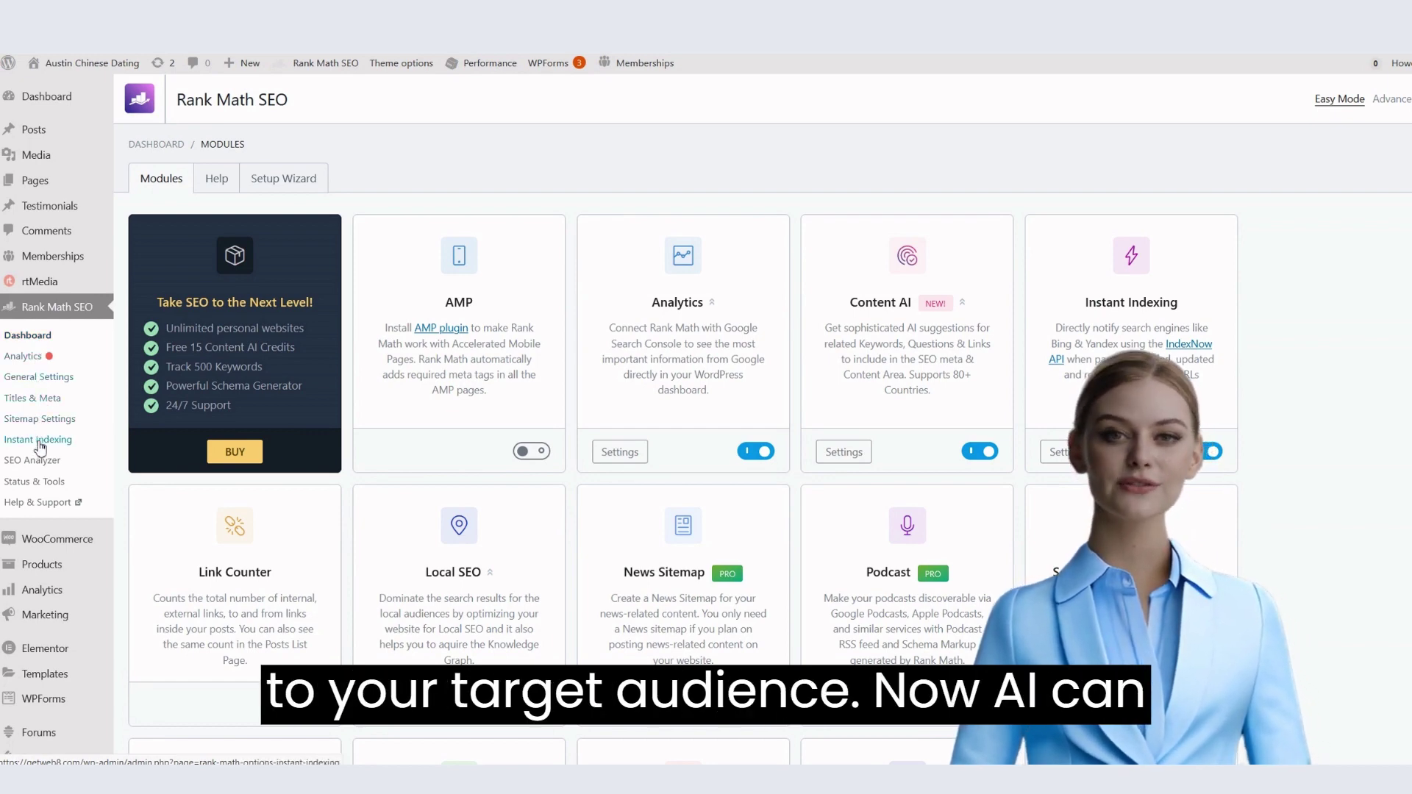
# - Return to Titles & Meta and review the robots meta, separator character, title capitalization and OpenGraph thumbnail settings
pyautogui.click(32, 398)
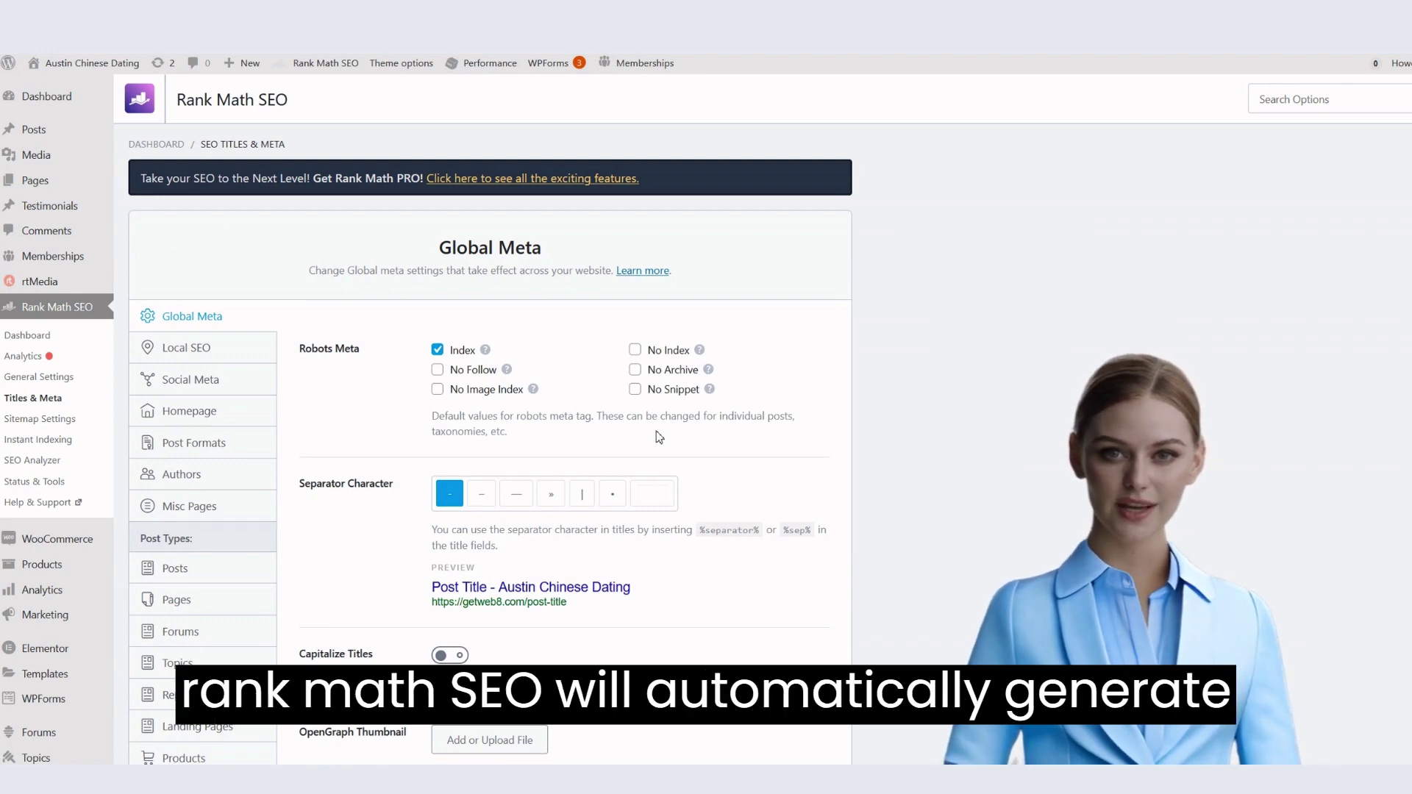
pyautogui.scroll(-3, 659, 437)
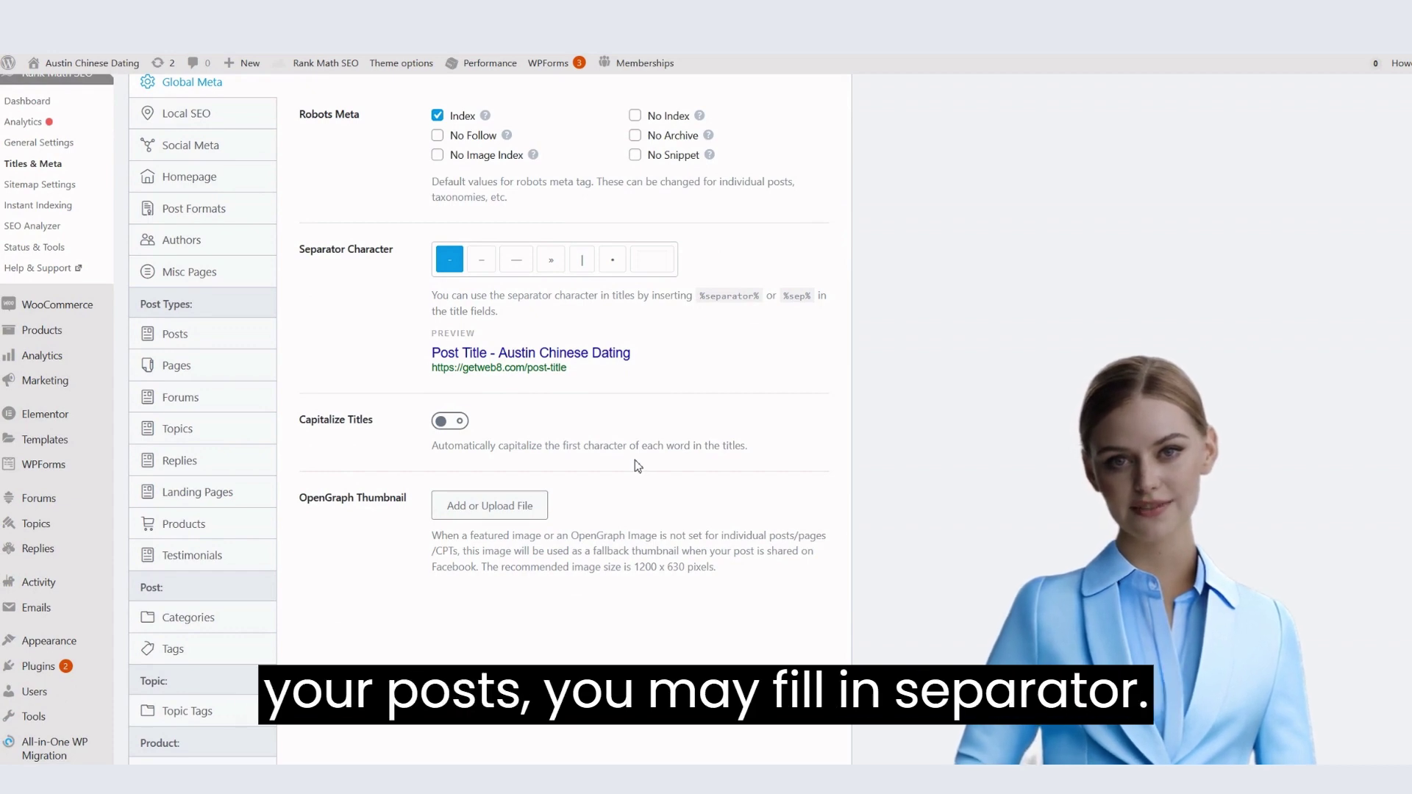
pyautogui.scroll(3, 634, 461)
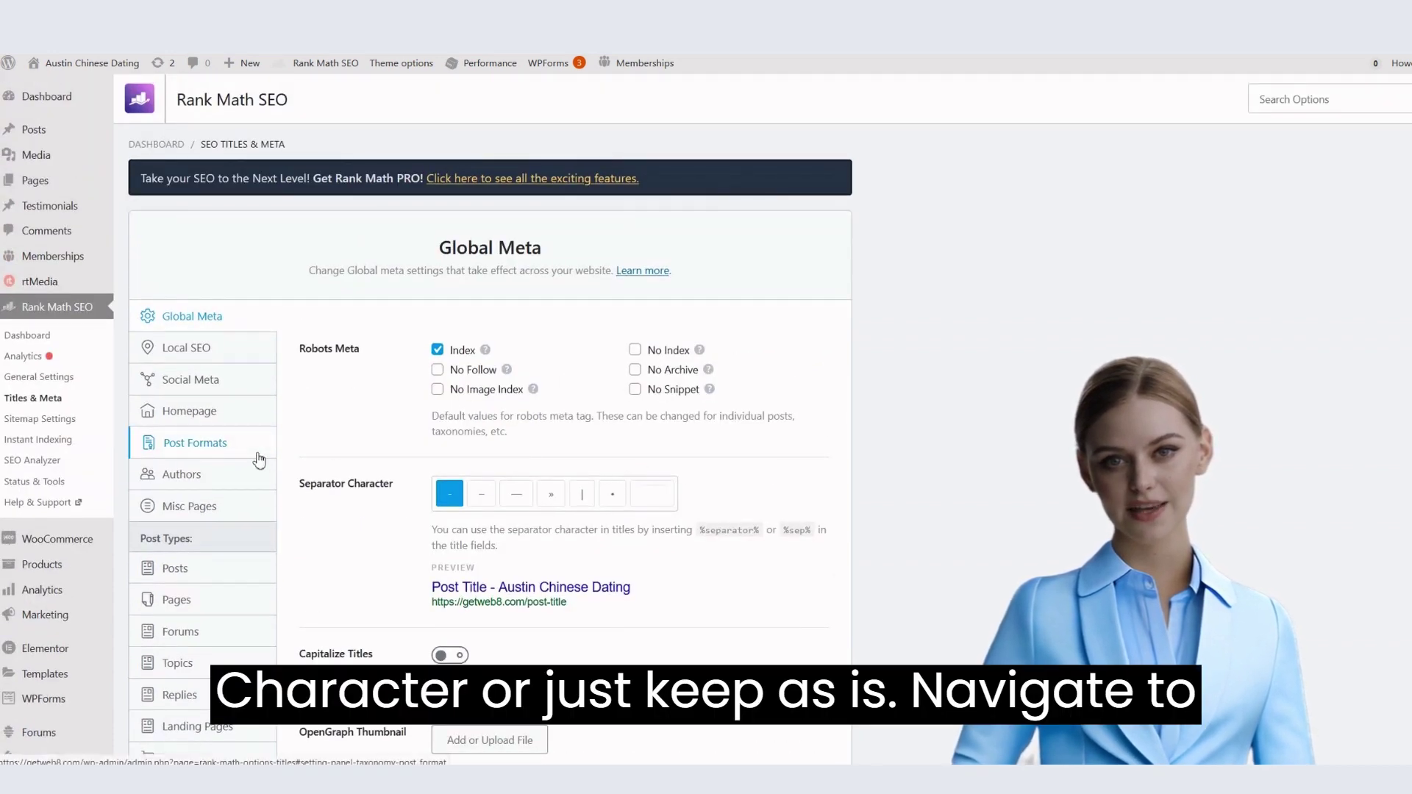
# - Examine the Homepage and Landing Pages meta settings, including the single landing page description and schema type
pyautogui.click(205, 417)
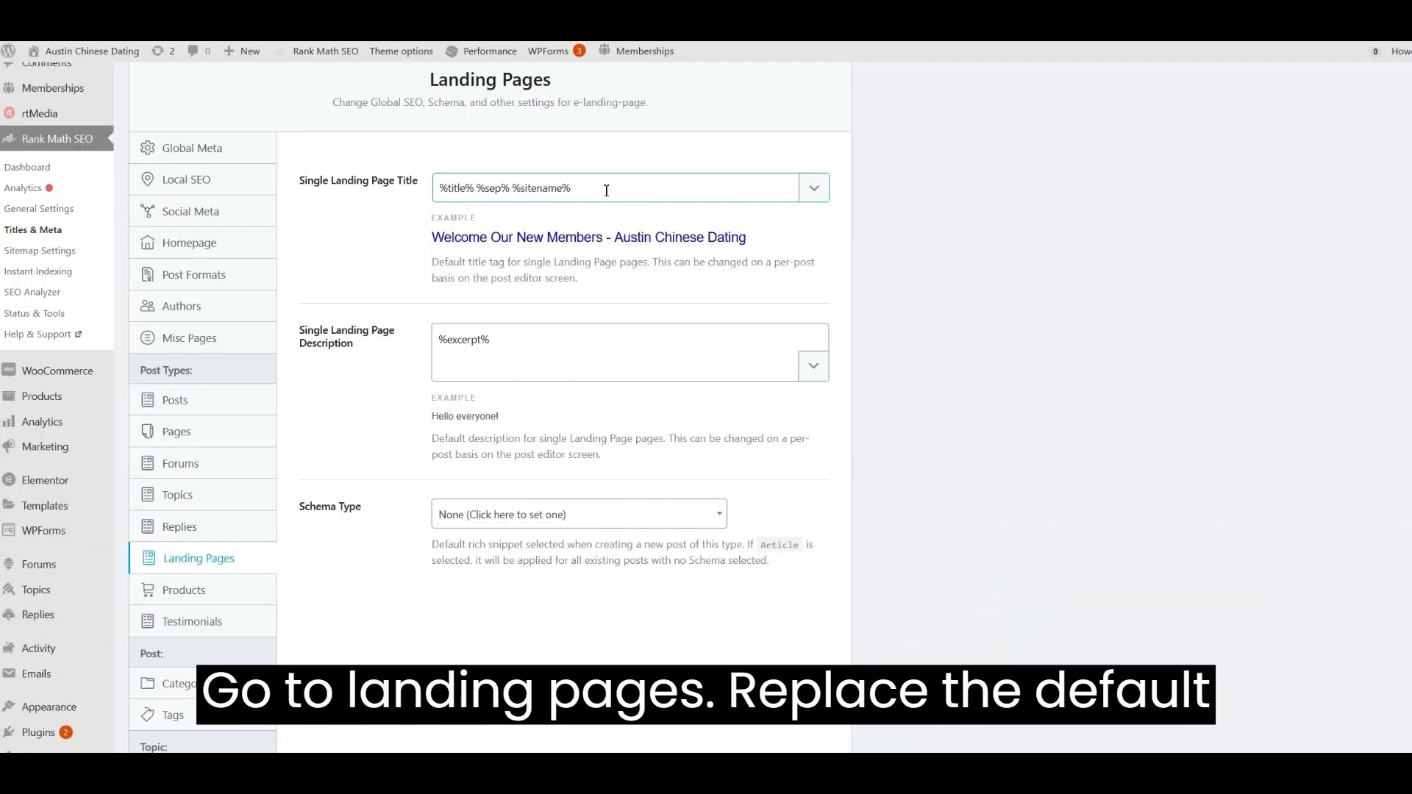
pyautogui.click(557, 343)
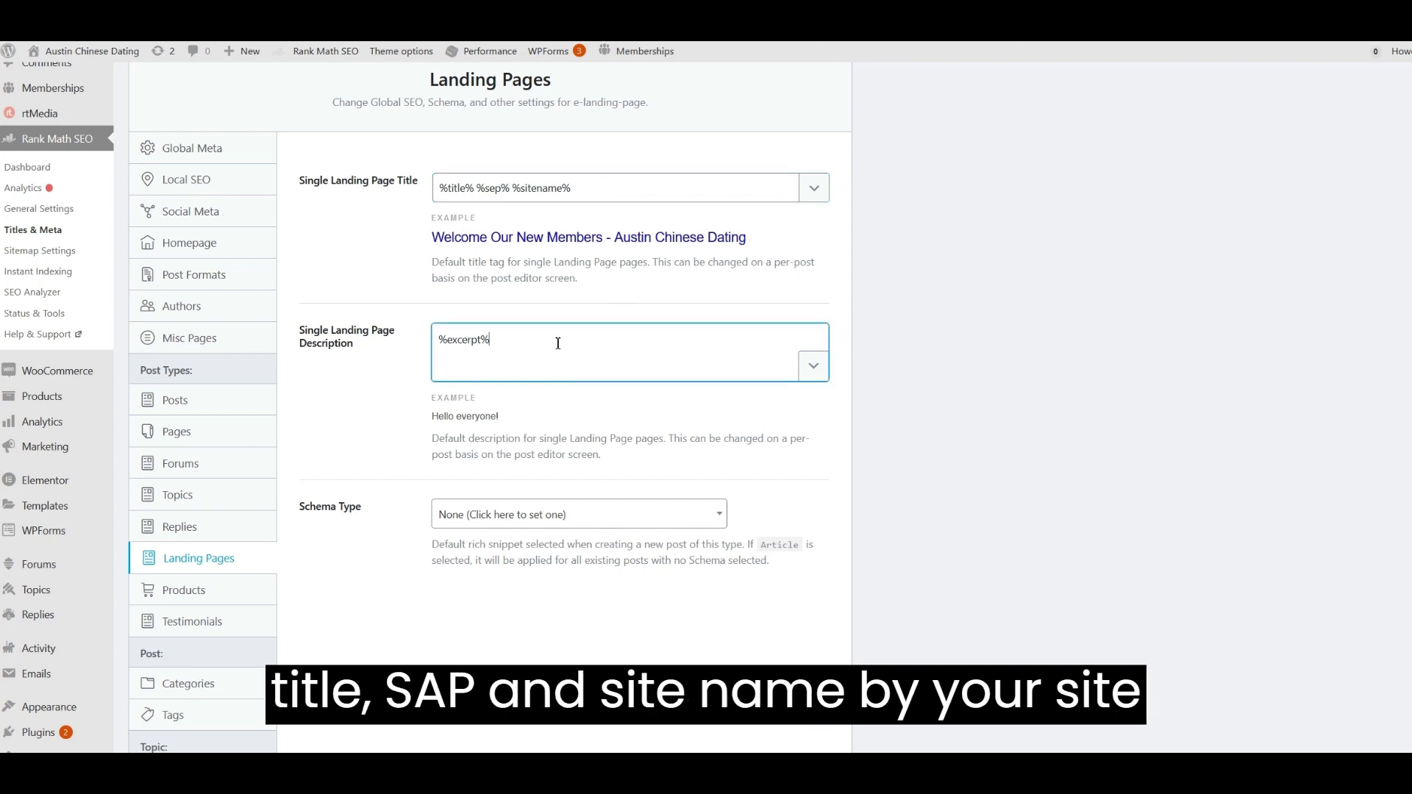
pyautogui.click(548, 524)
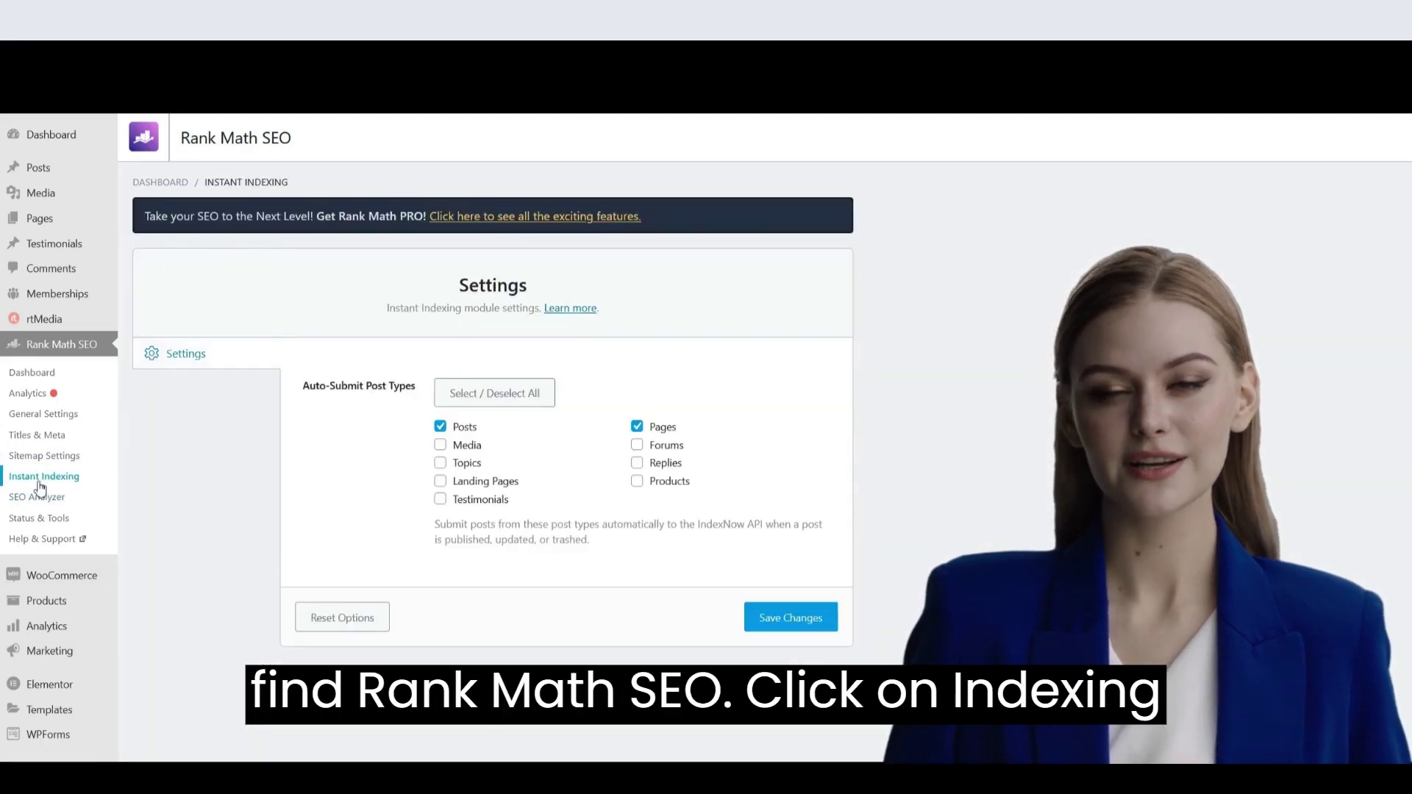
# - Try including Landing Pages in the post types auto-submitted for instant indexing
pyautogui.click(440, 445)
pyautogui.click(440, 481)
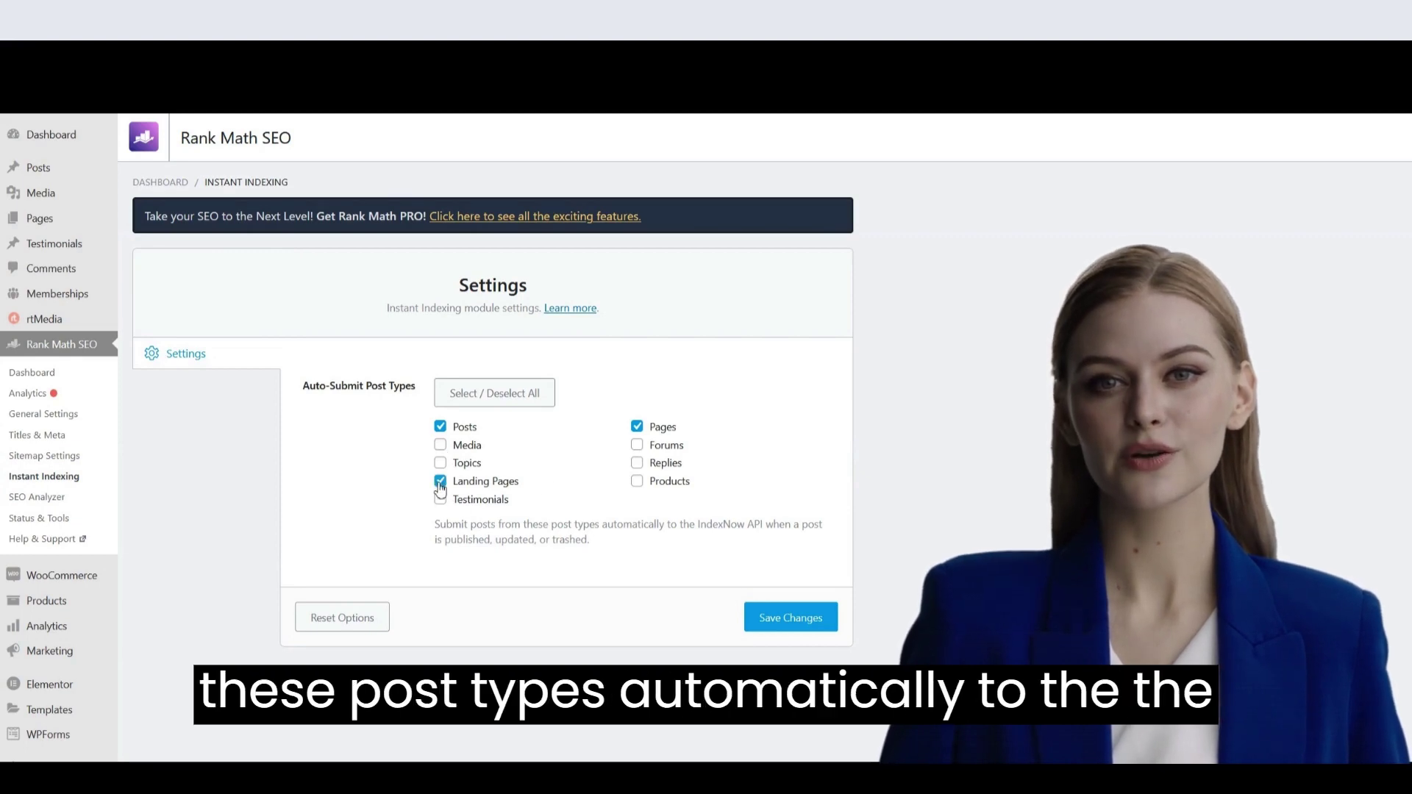
pyautogui.click(440, 483)
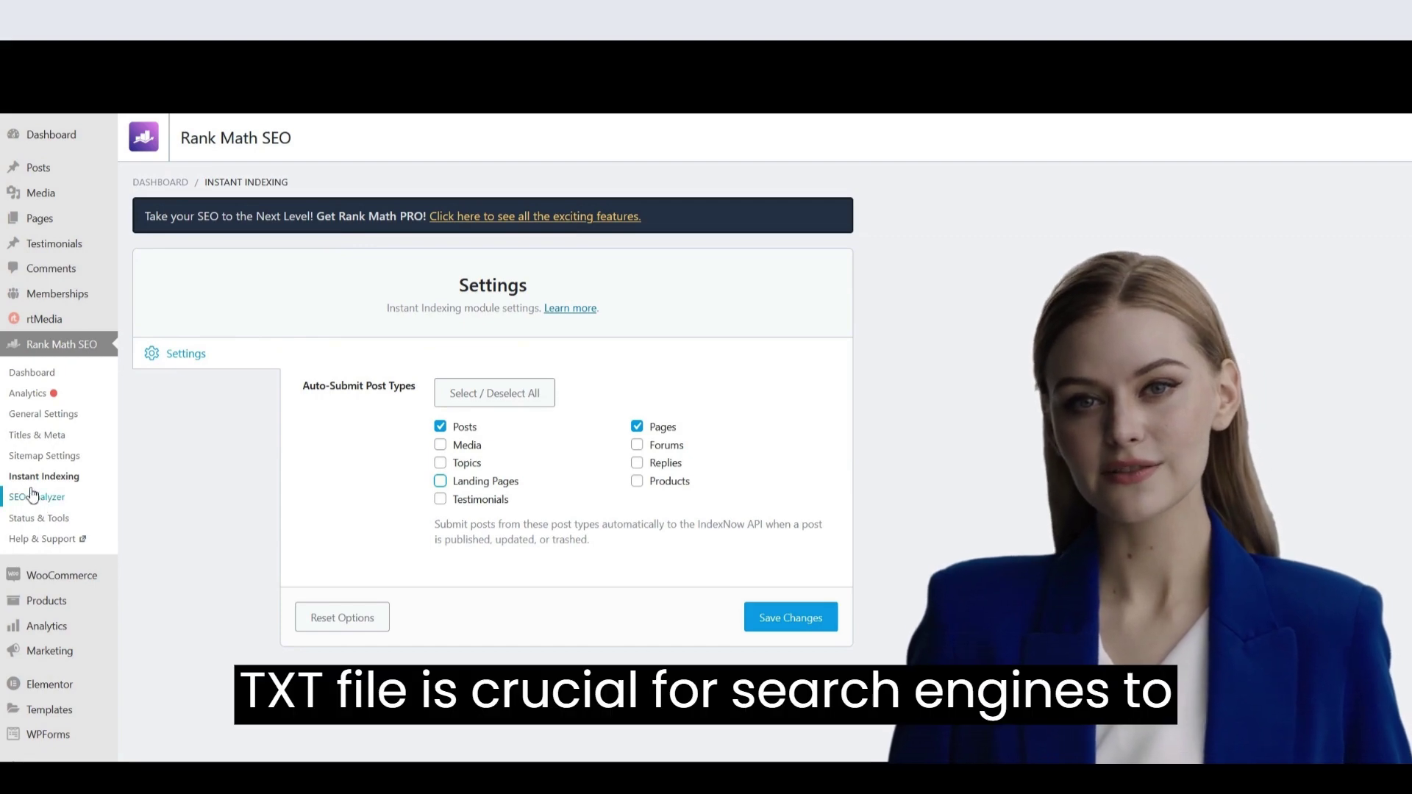
# - Open the Sitemap Settings, discarding unsaved Instant Indexing changes, and highlight the XML sitemaps mention in the General description
pyautogui.click(41, 456)
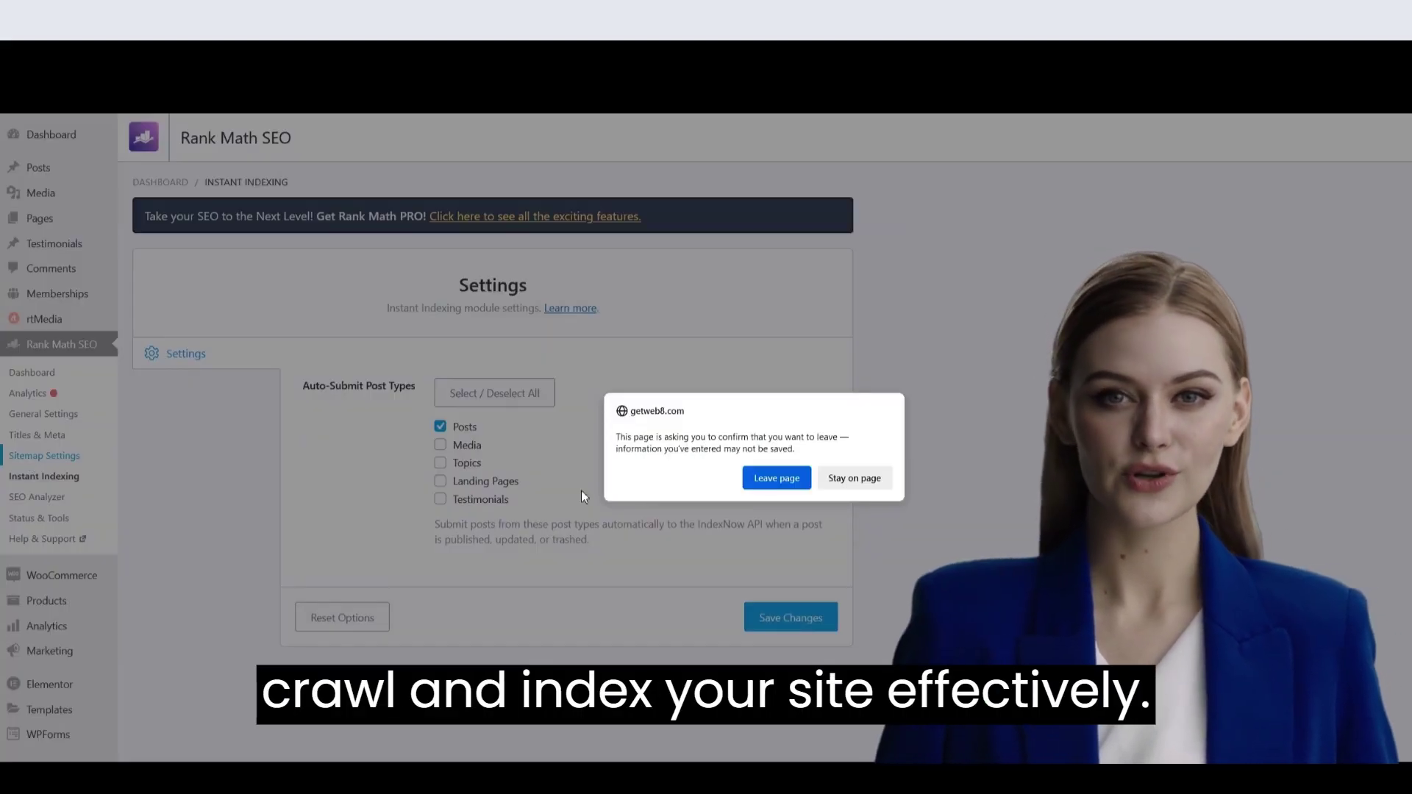
pyautogui.click(764, 480)
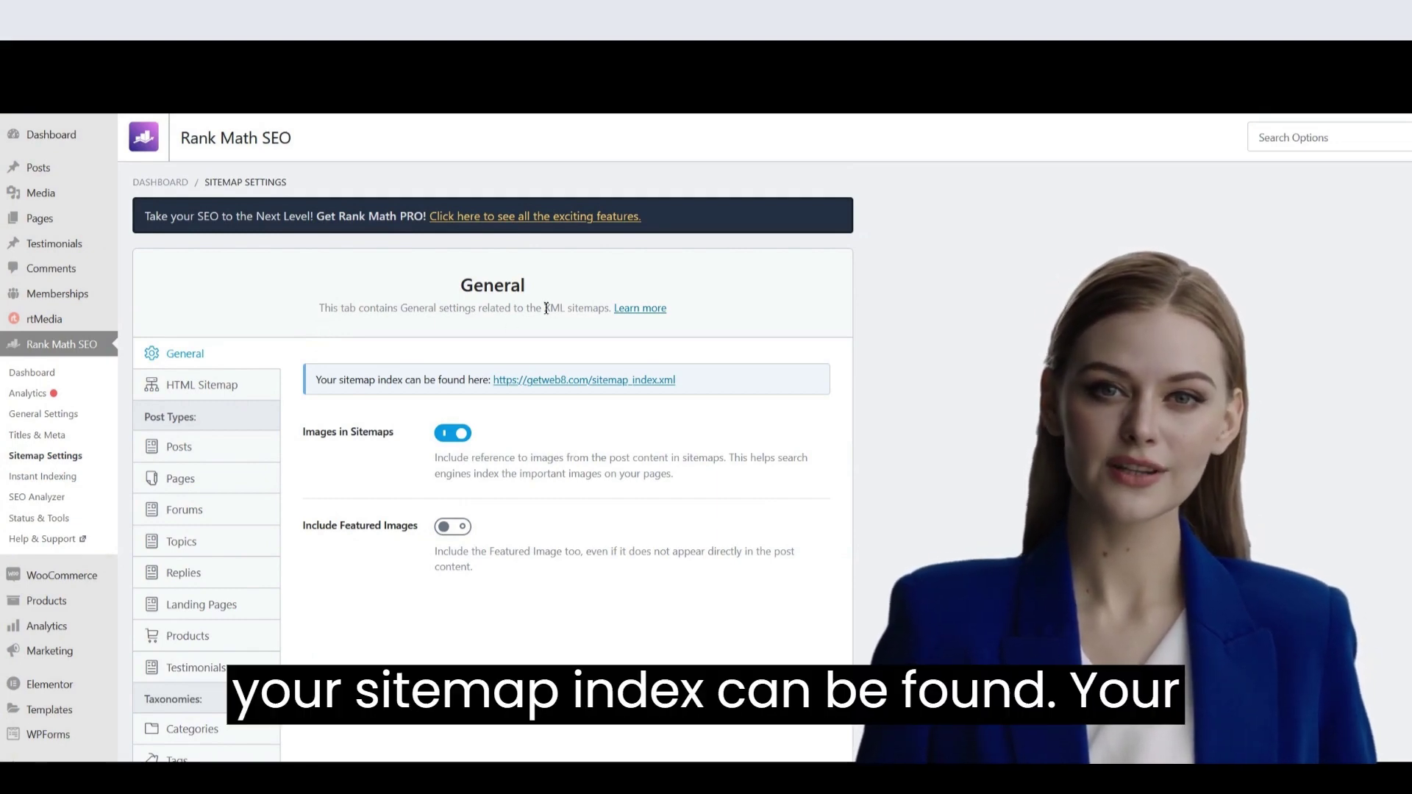
pyautogui.moveTo(545, 307); pyautogui.dragTo(611, 308)
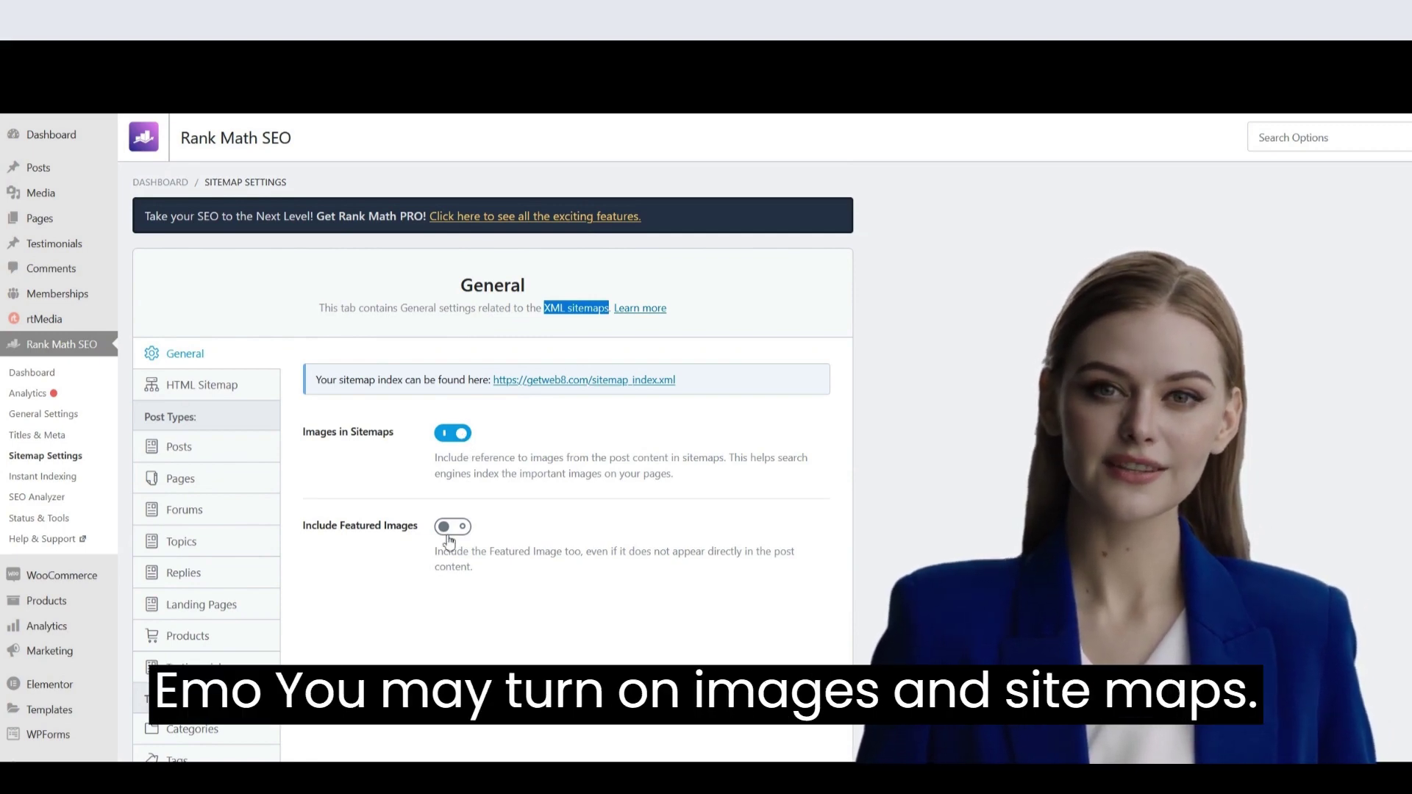
# - Open the SEO Analyzer and start linking the site to a Rank Math account
pyautogui.click(64, 505)
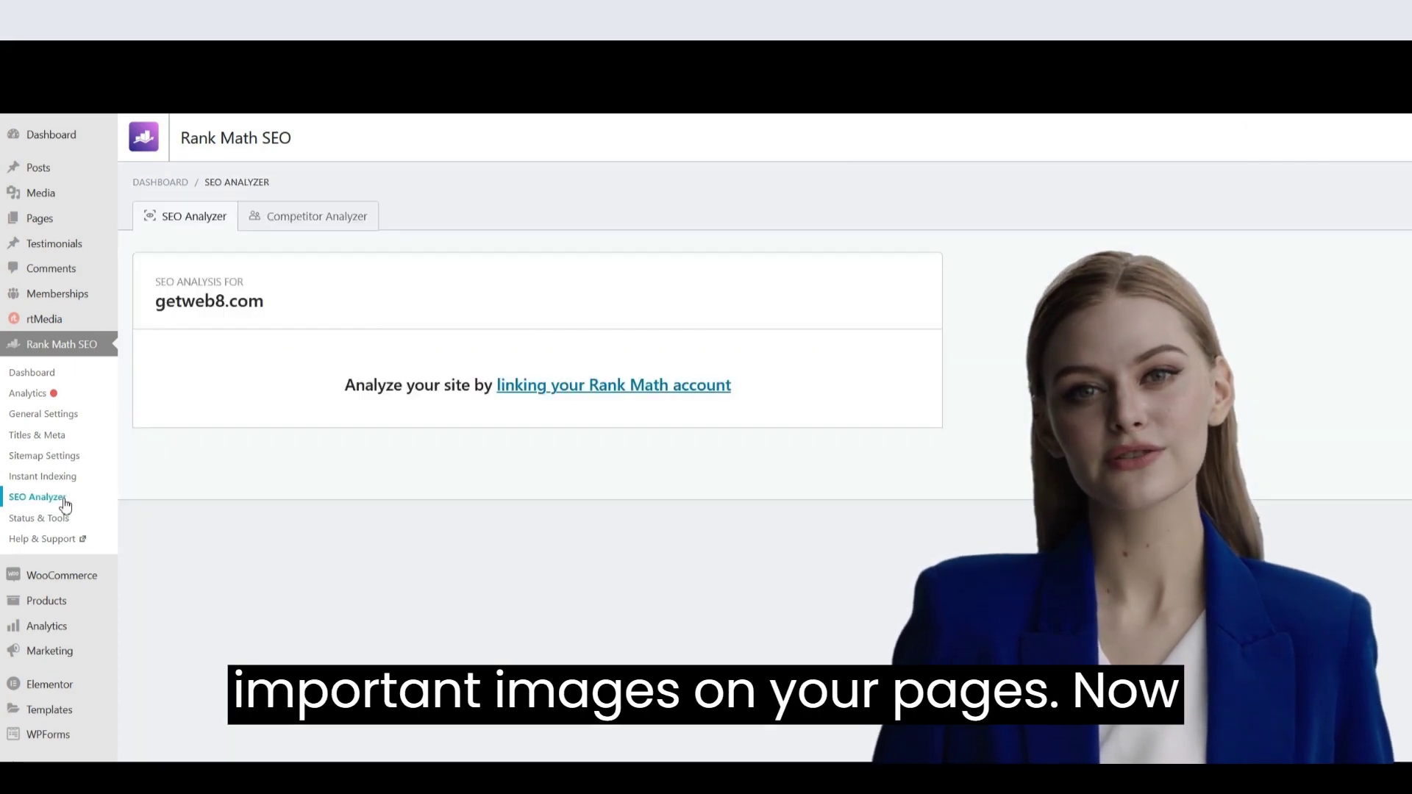
pyautogui.click(606, 395)
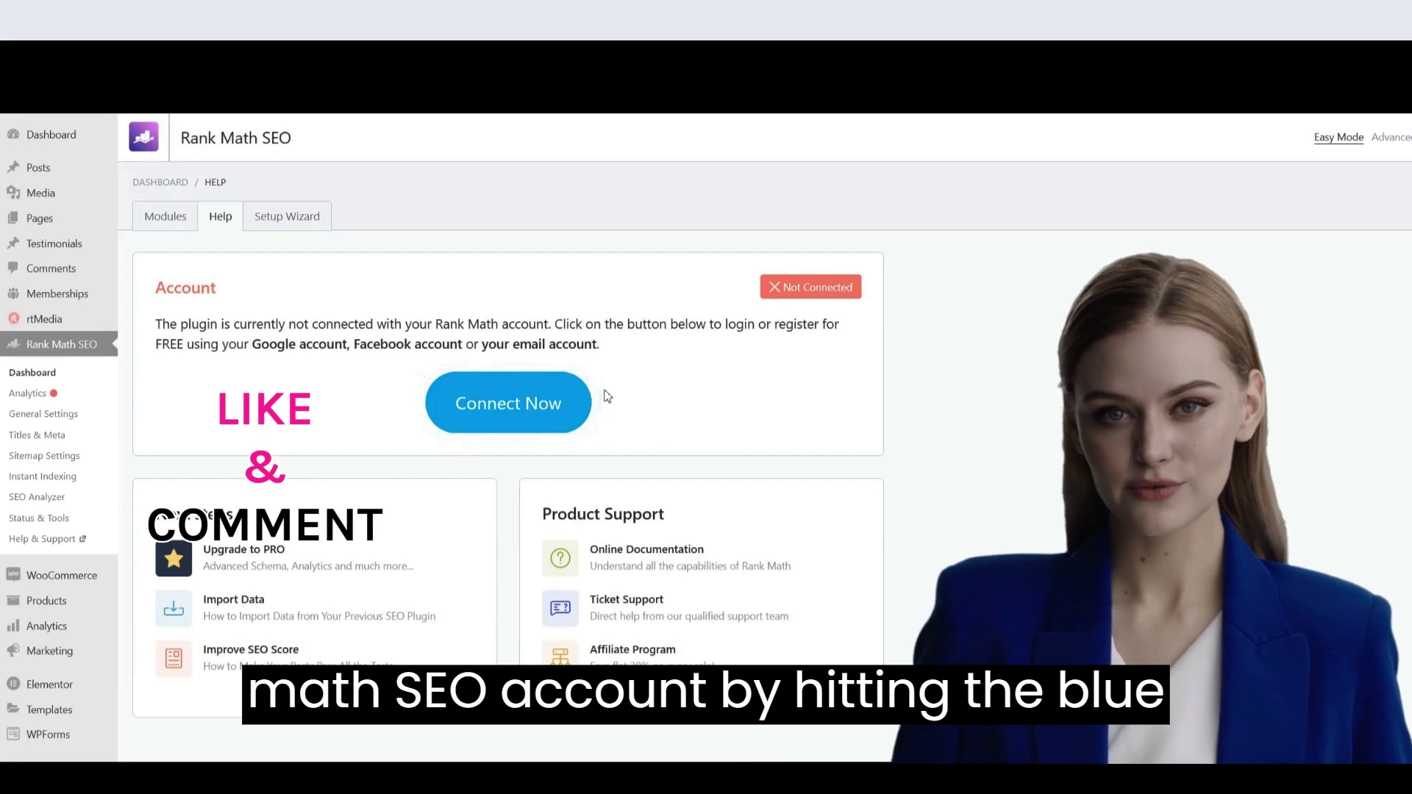
pyautogui.click(525, 416)
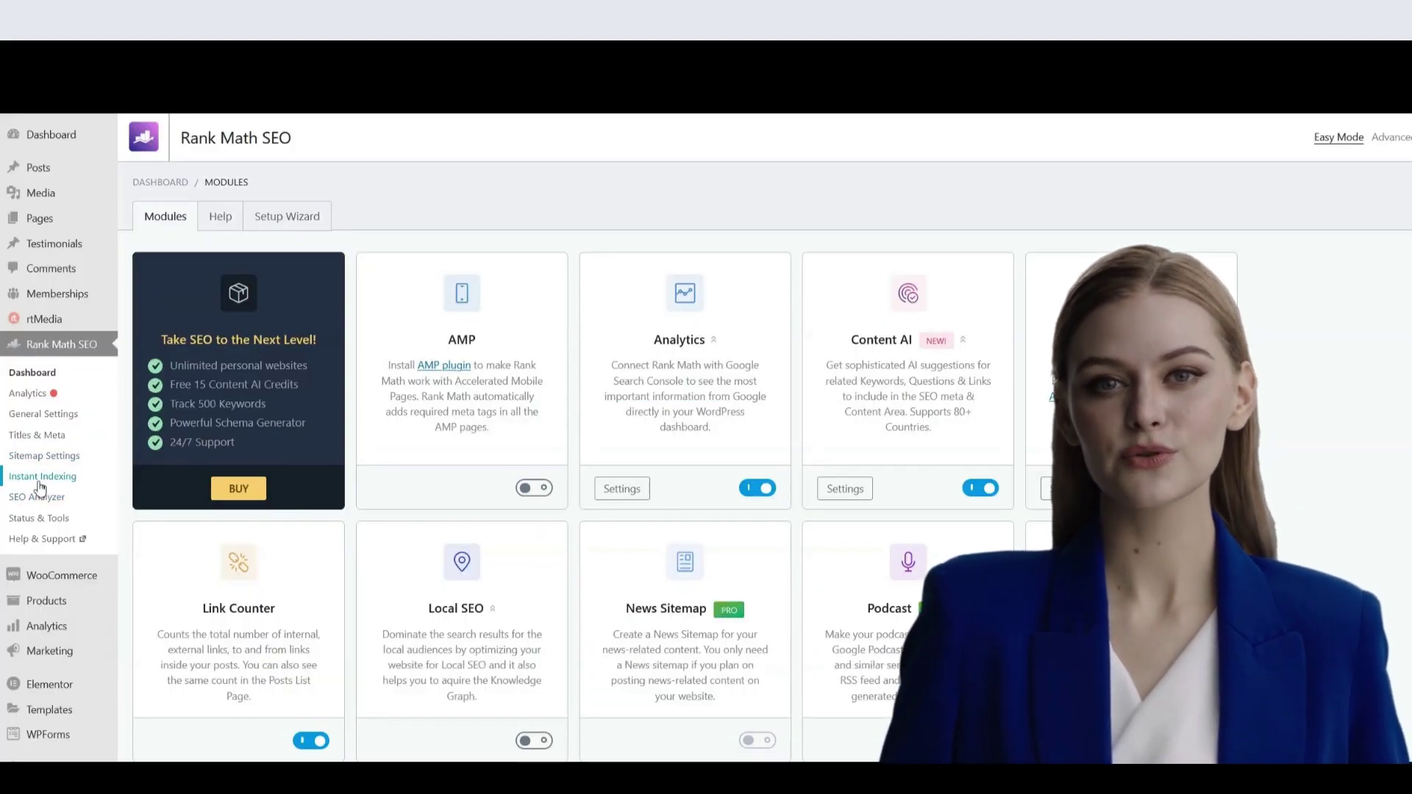
pyautogui.click(40, 478)
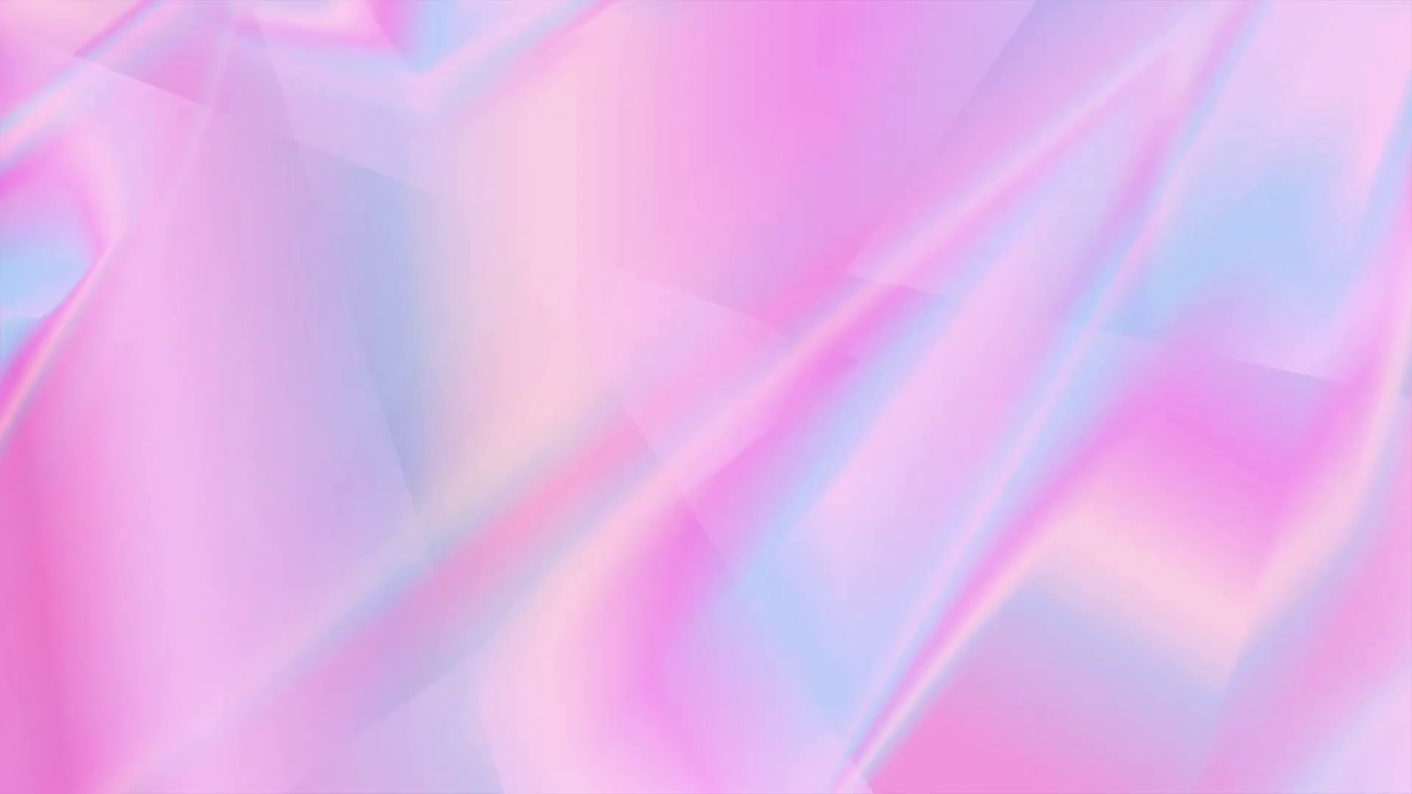